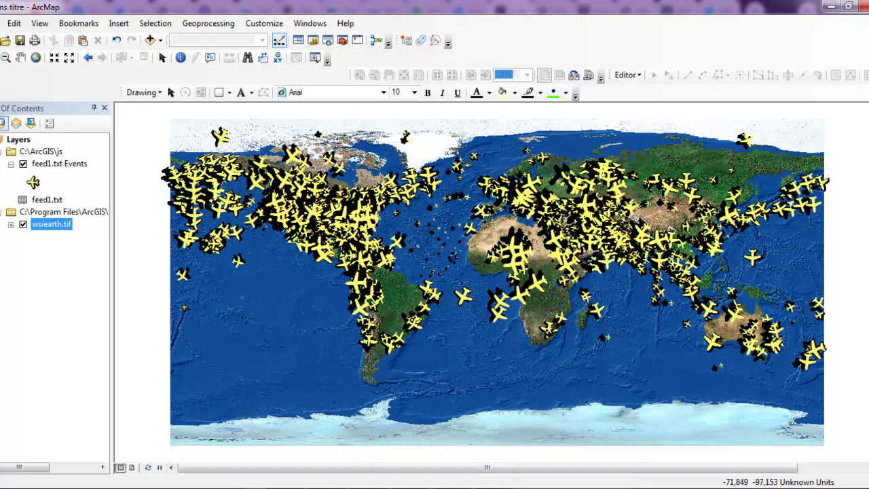
Switch to the Chrome browser, search for "flight radar" and open the Flightradar24 live flight tracker site
left_click(445, 488)
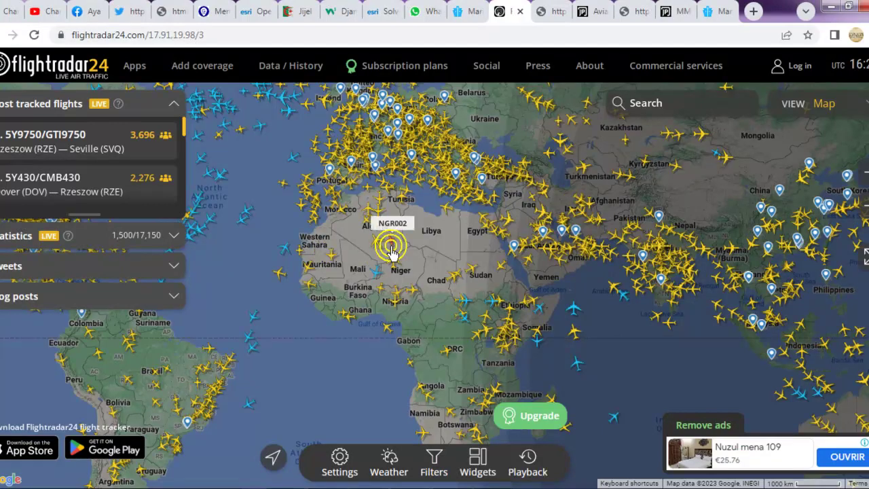
left_click(225, 42)
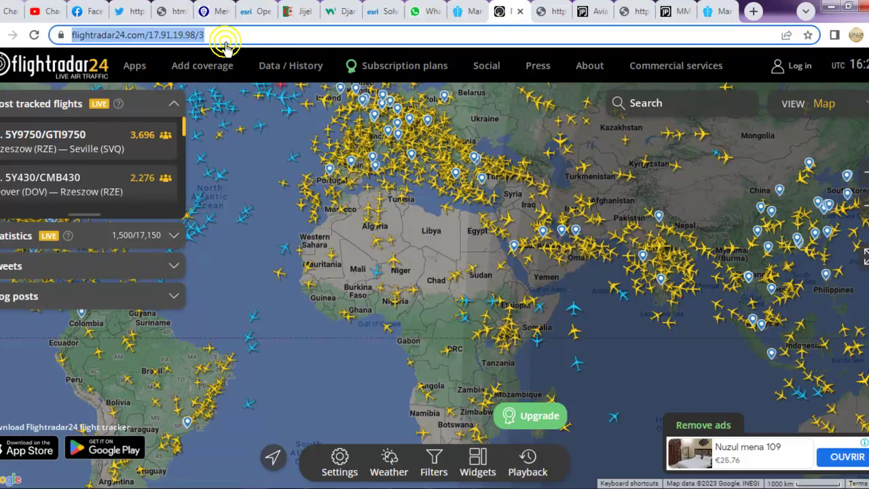
left_click(136, 37)
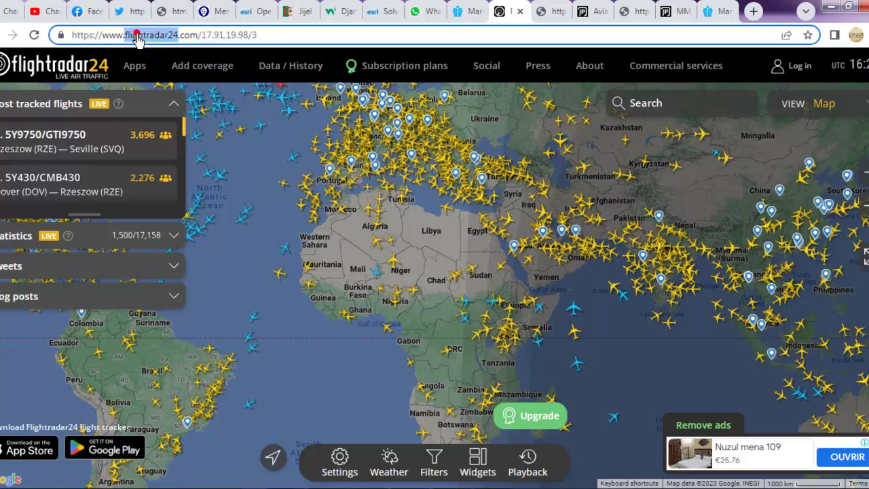
double_click(137, 37)
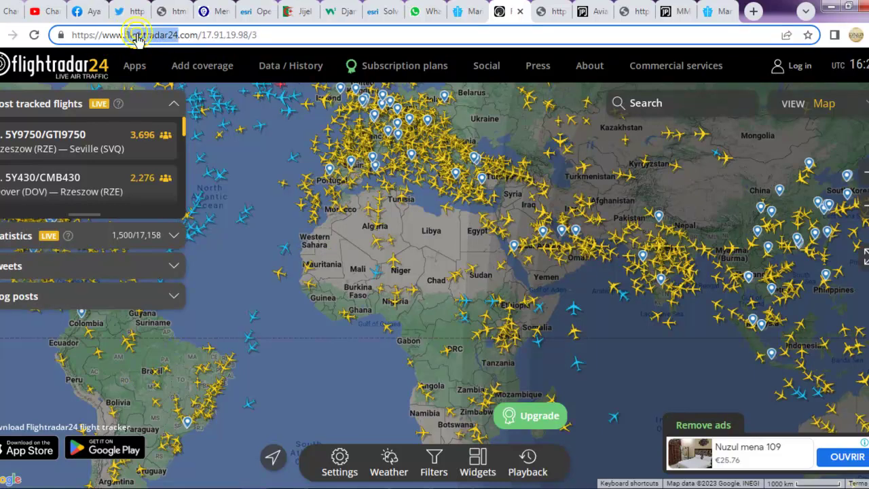
triple_click(159, 38)
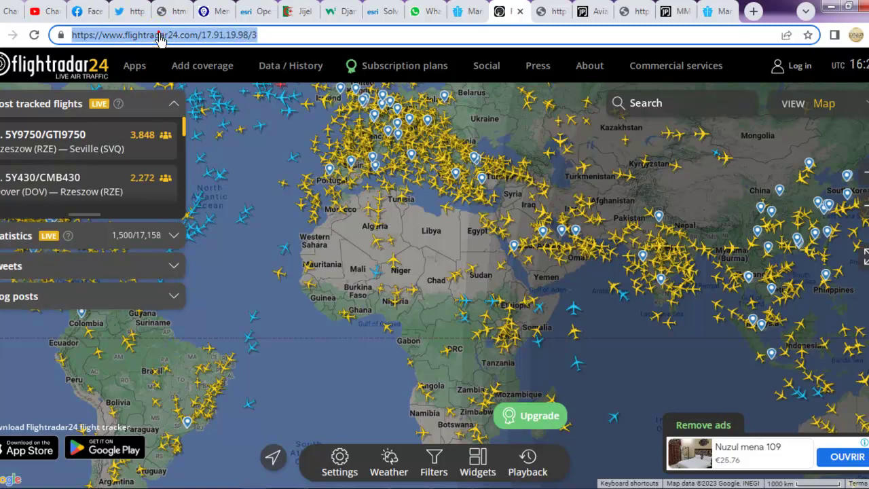
type("flight")
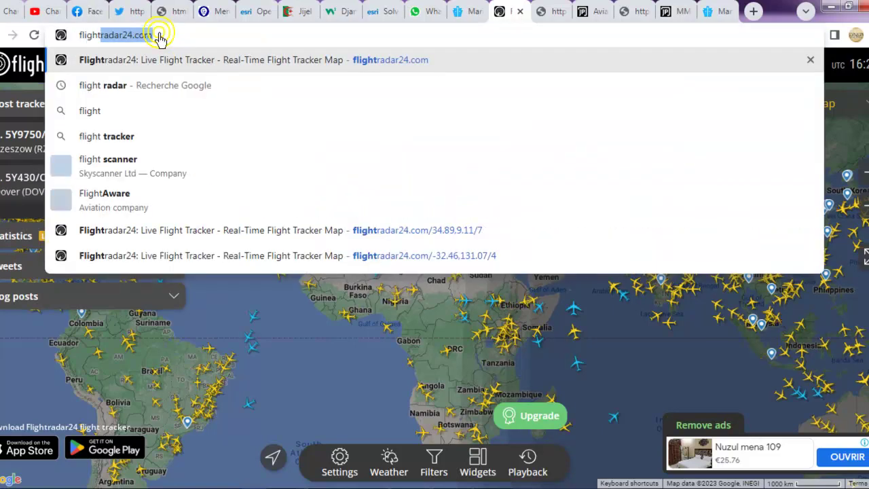
type(" radar")
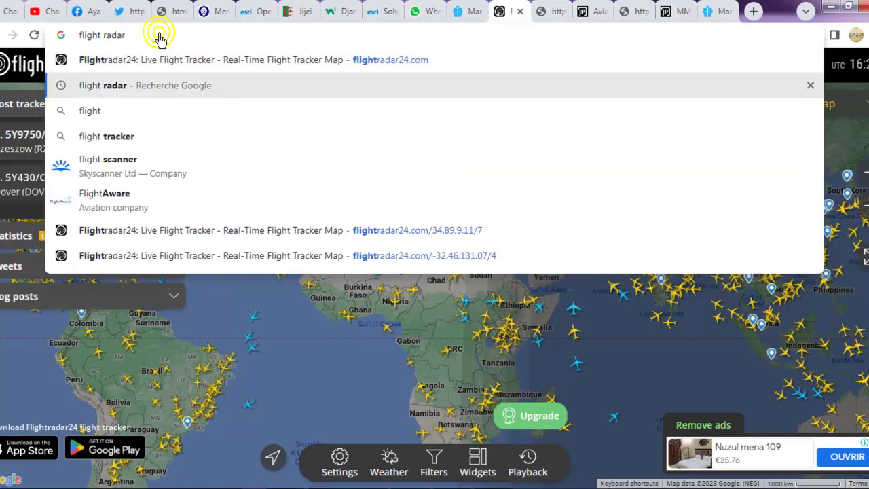
key("Return")
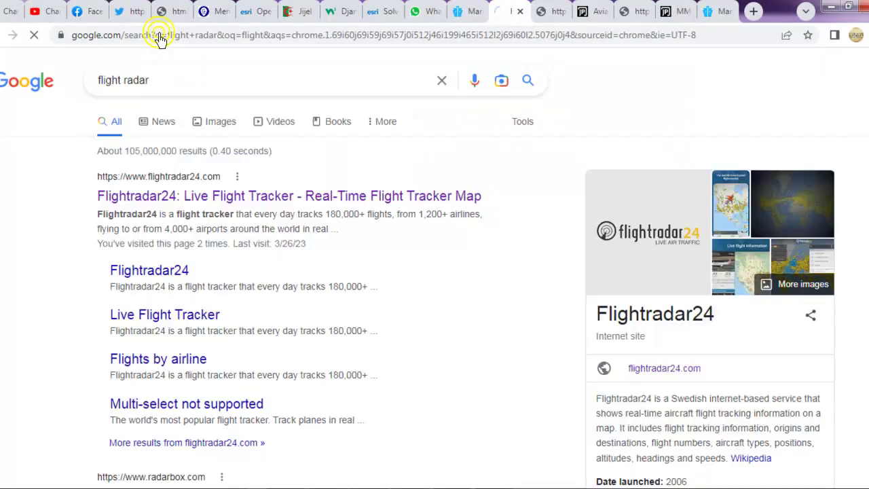
left_click(182, 205)
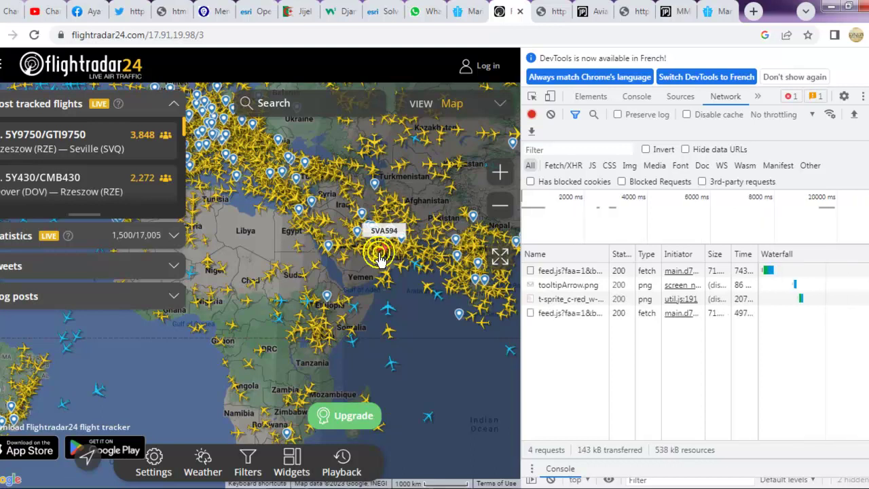
Inspect the recorded feed.js network requests of the live map and open a recent one in a new tab
left_click(552, 316)
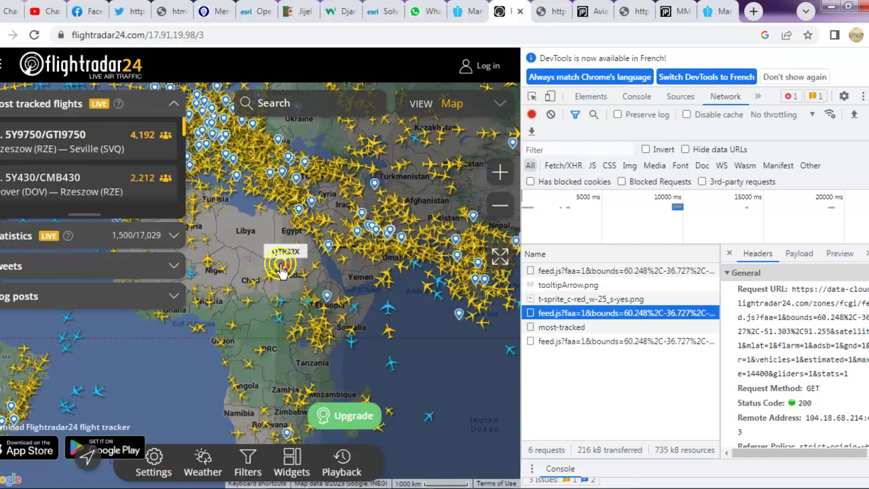
left_click(466, 360)
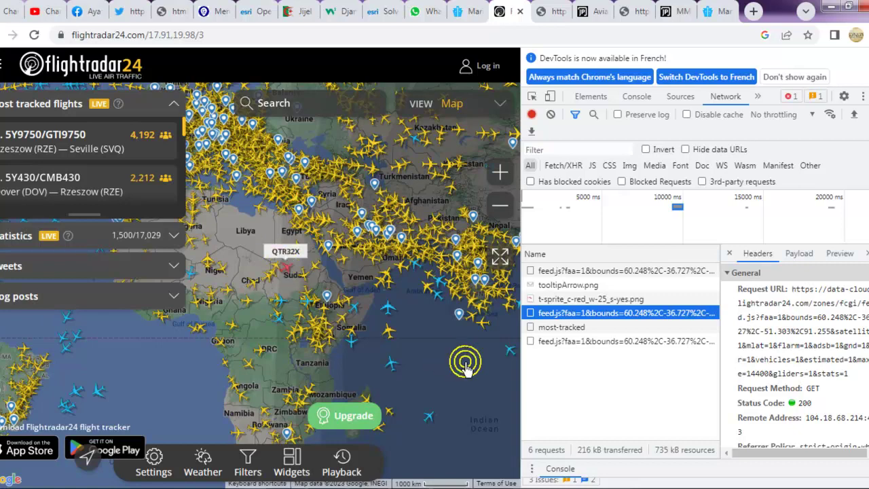
left_click(579, 342)
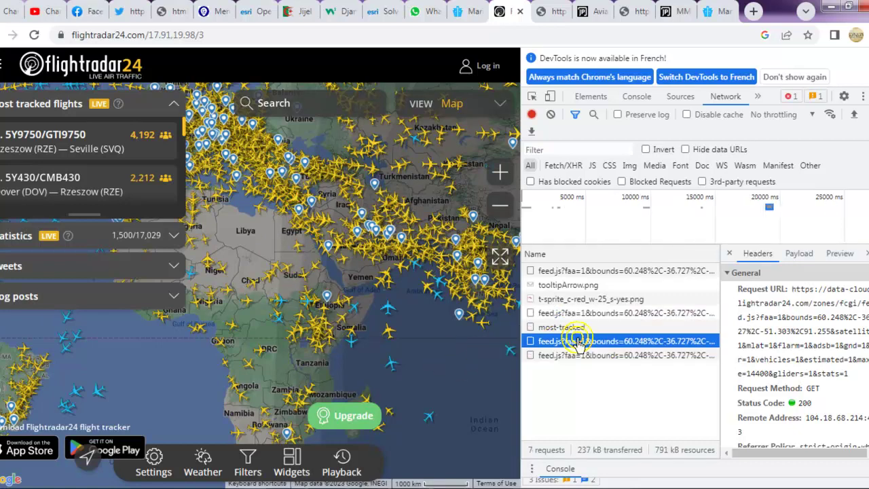
left_click(578, 347)
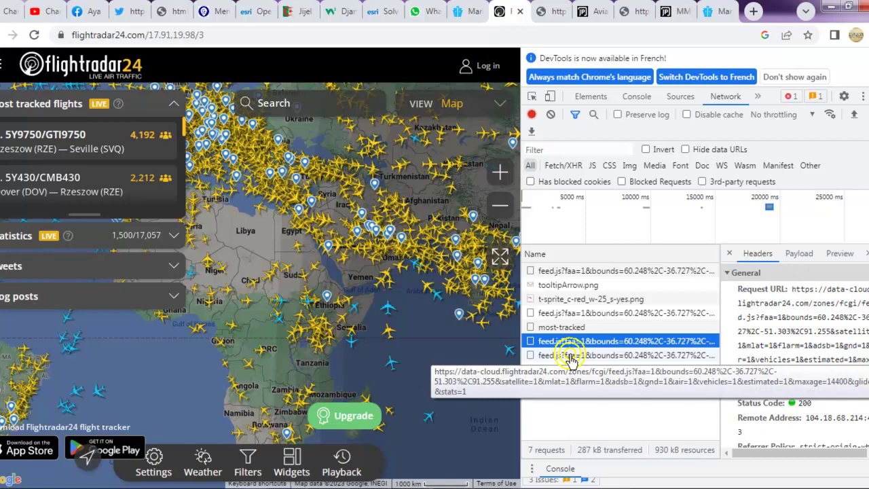
left_click(568, 359)
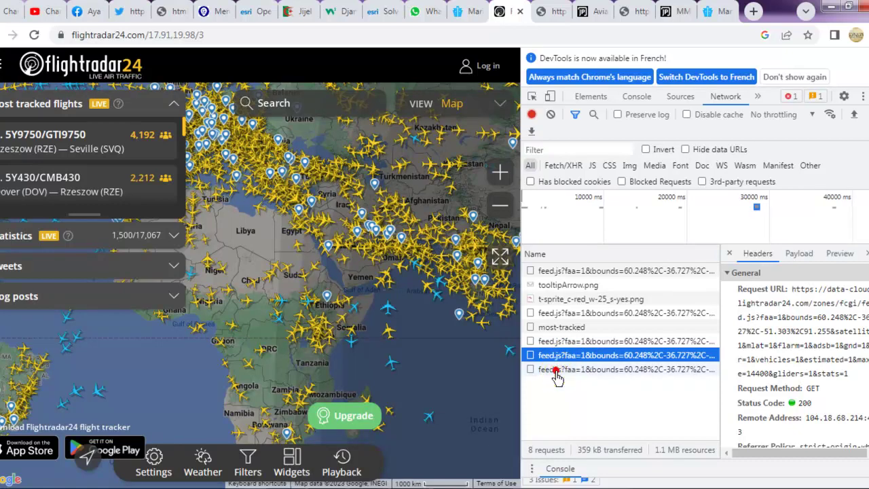
left_click(556, 370)
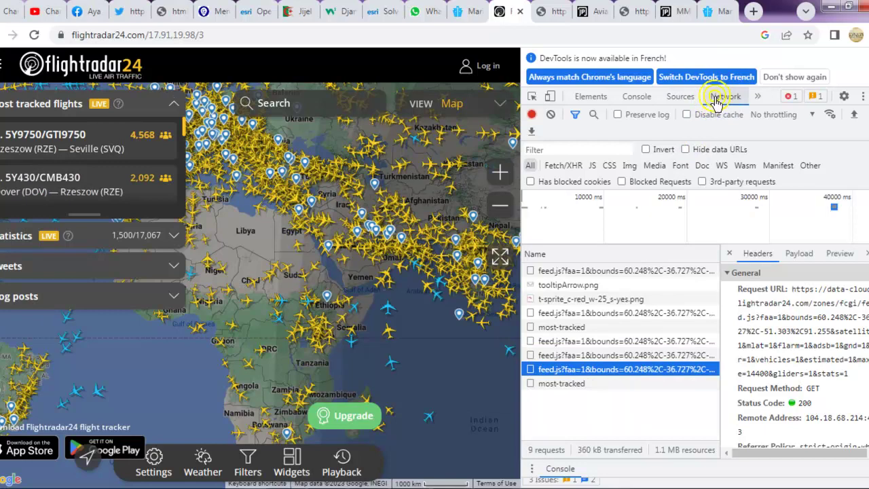
left_click(586, 372)
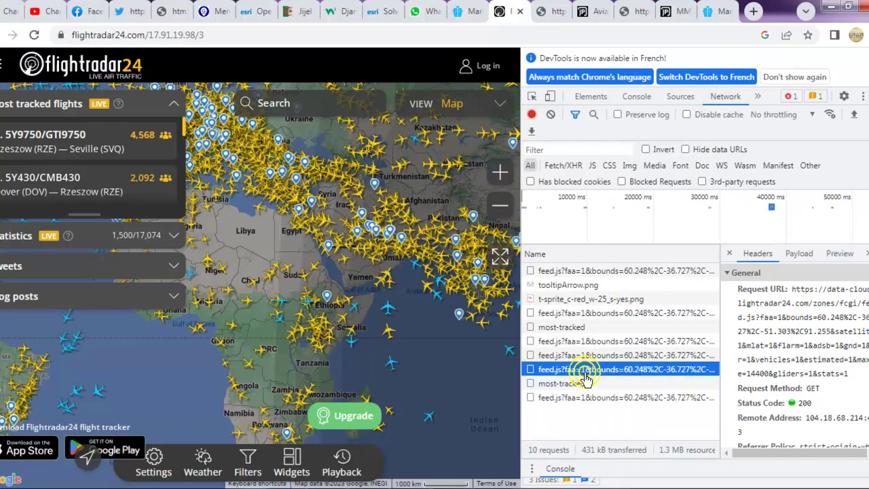
right_click(587, 379)
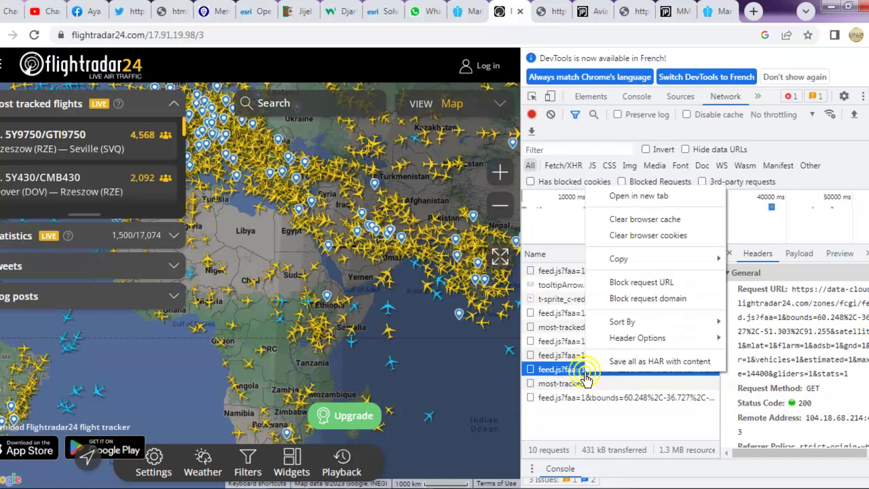
left_click(628, 201)
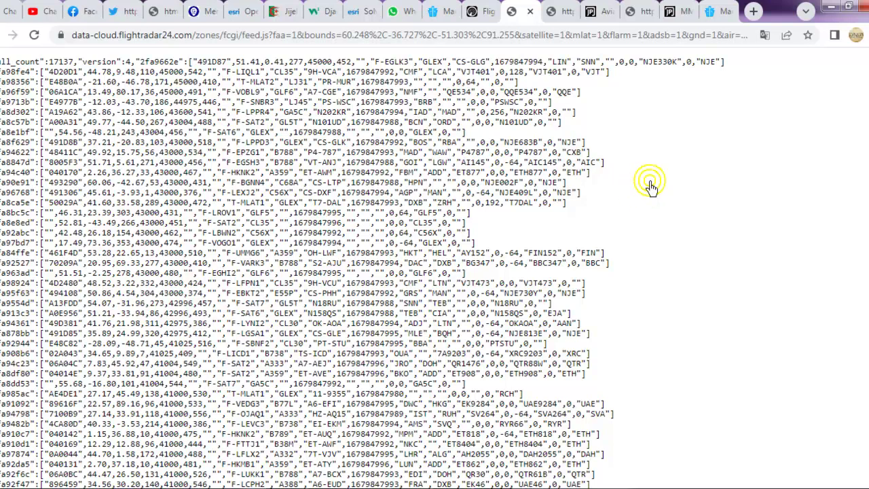
Save the feed data page as avions.txt in C:\ArcGIS\js, with the file type set to all files
right_click(650, 186)
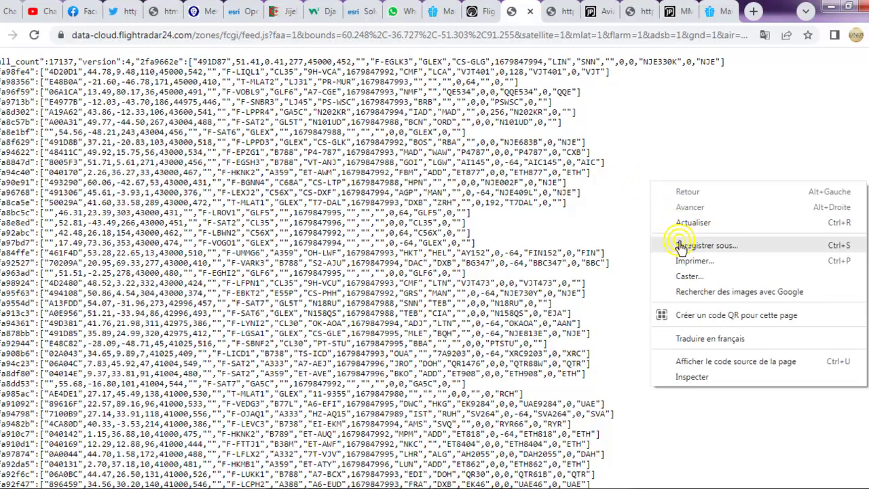
left_click(682, 246)
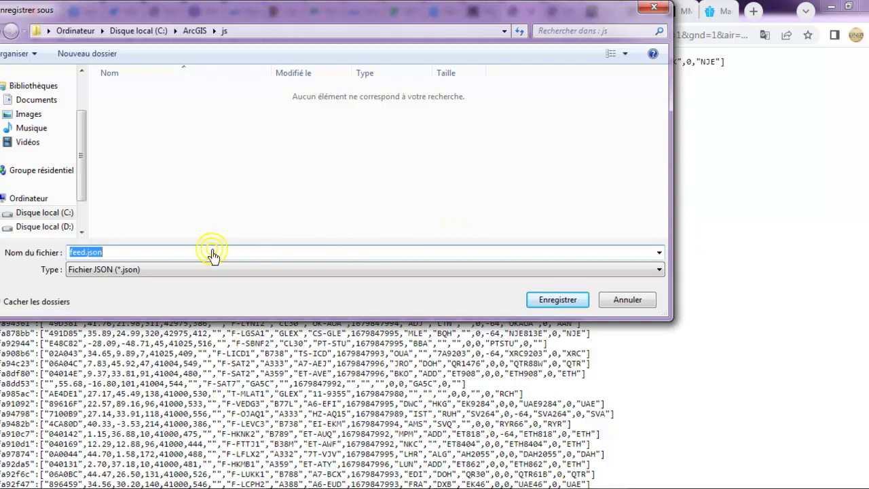
left_click(122, 272)
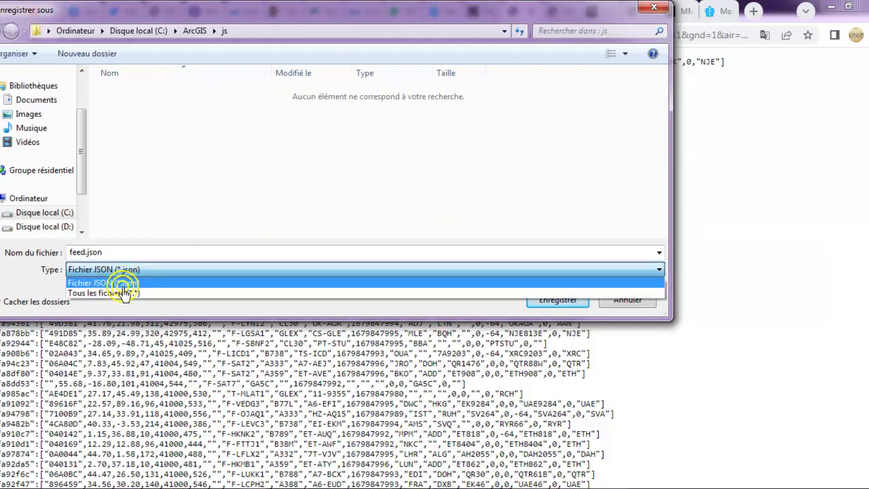
left_click(122, 294)
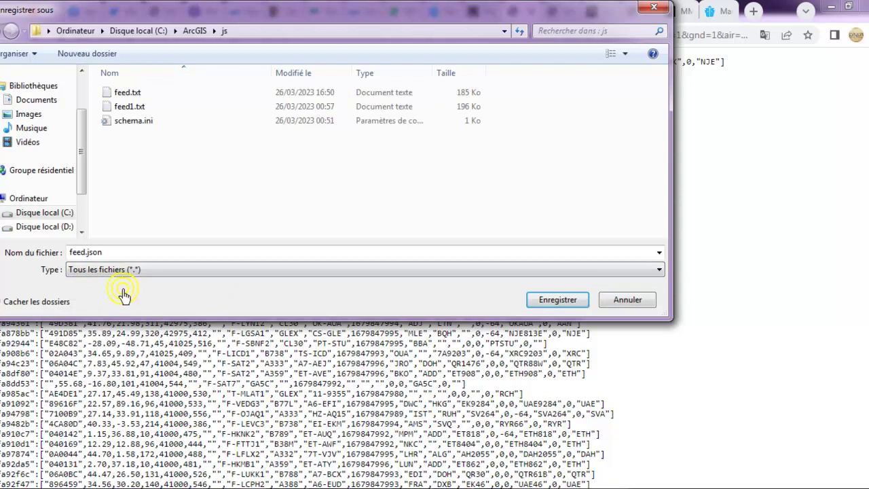
left_click(102, 254)
double_click(101, 256)
type("avions.txt")
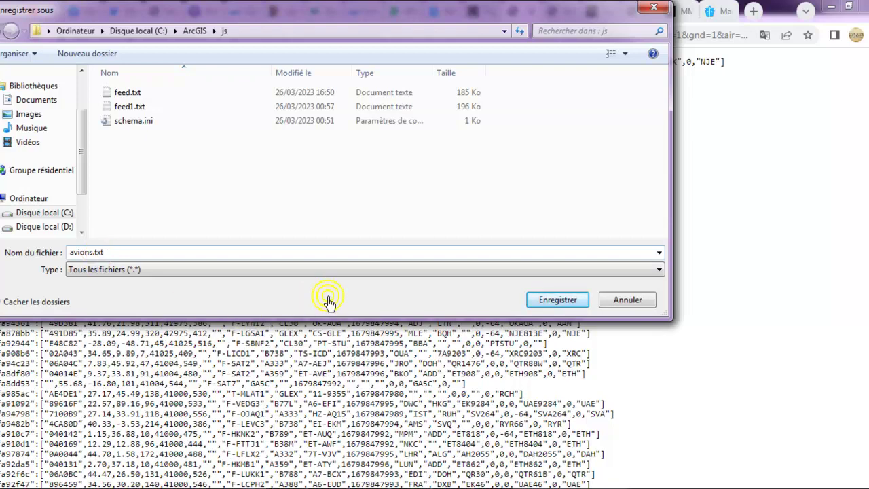
left_click(552, 301)
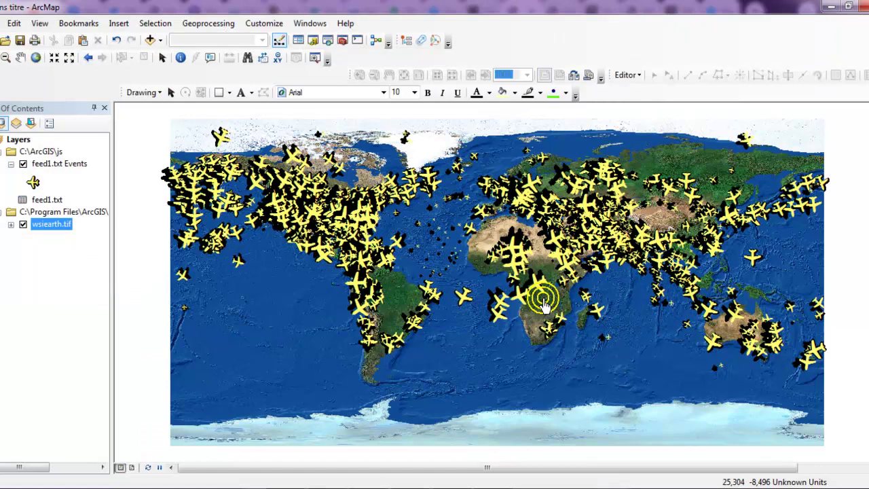
Switch to Windows Explorer and go to the C:\ArcGIS\js folder
left_click(369, 488)
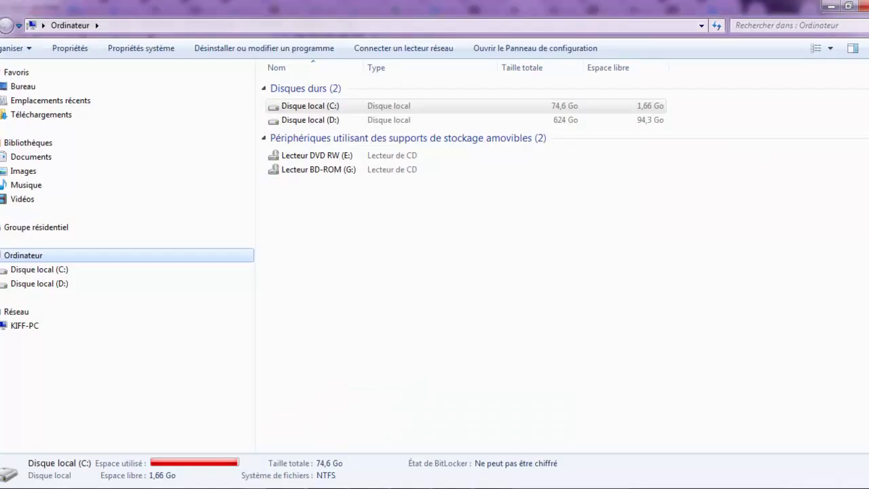
left_click(309, 108)
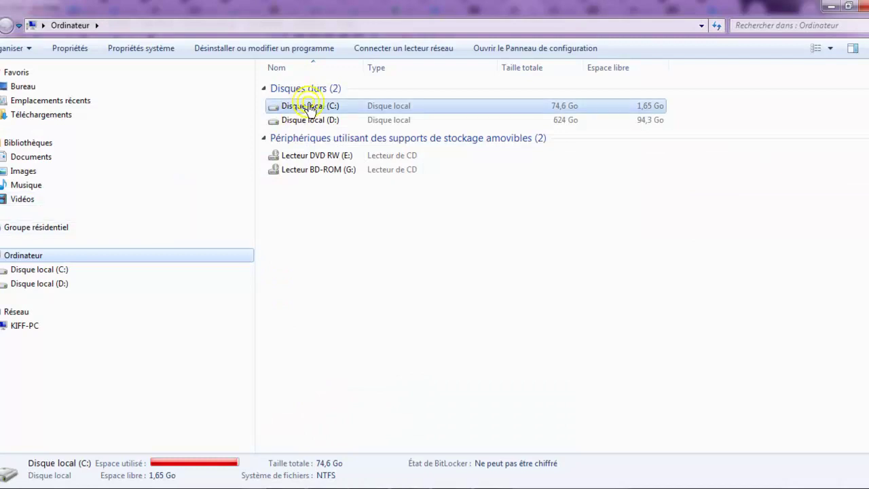
double_click(309, 107)
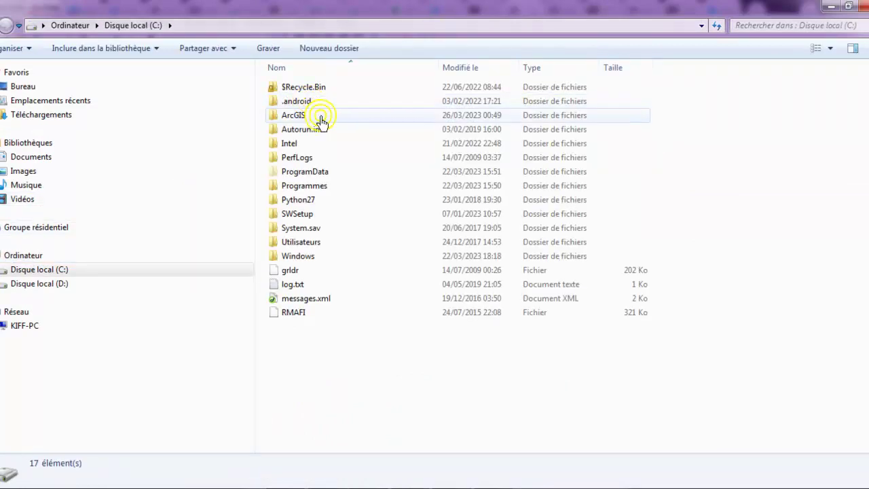
double_click(304, 117)
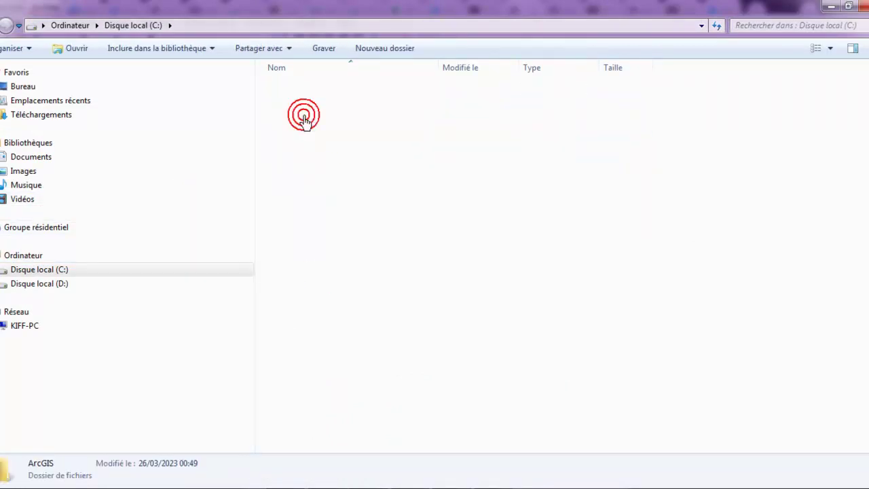
left_click(286, 134)
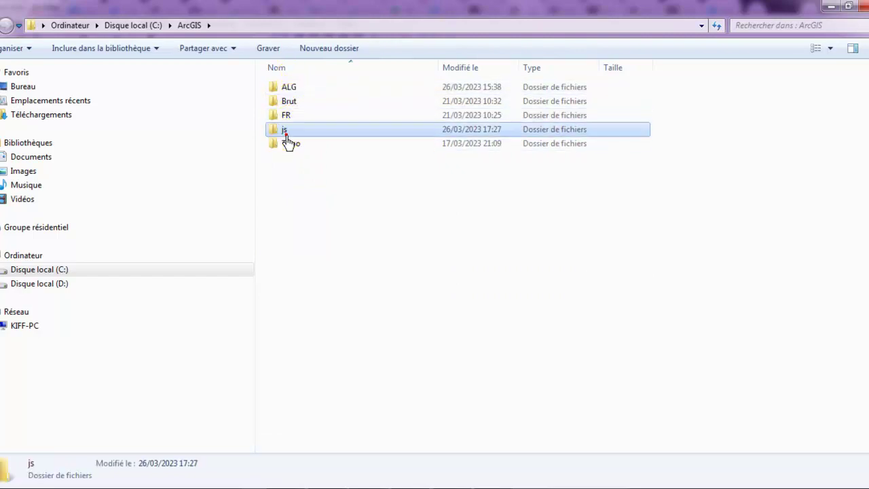
double_click(286, 134)
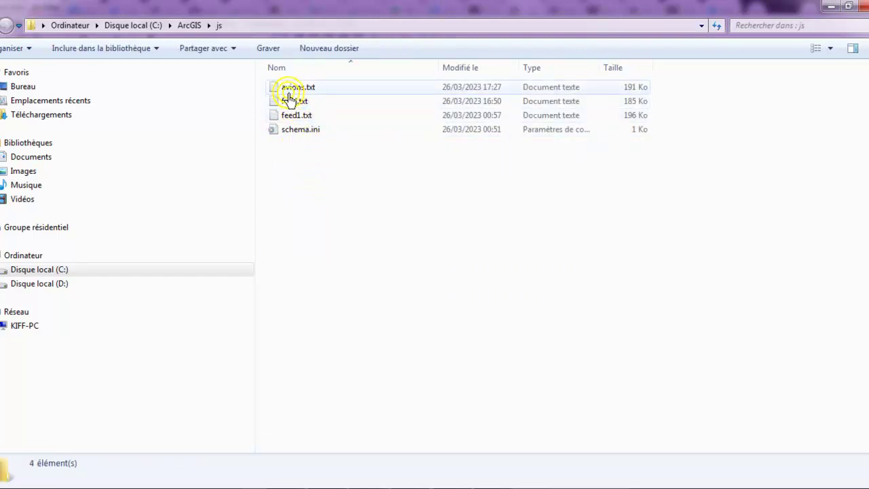
Open avions.txt for editing in Notepad++
left_click(288, 89)
double_click(288, 91)
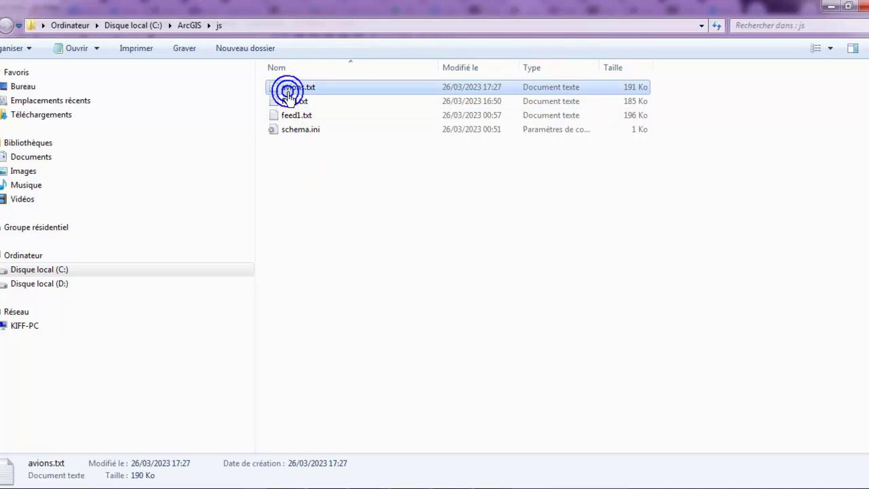
right_click(288, 90)
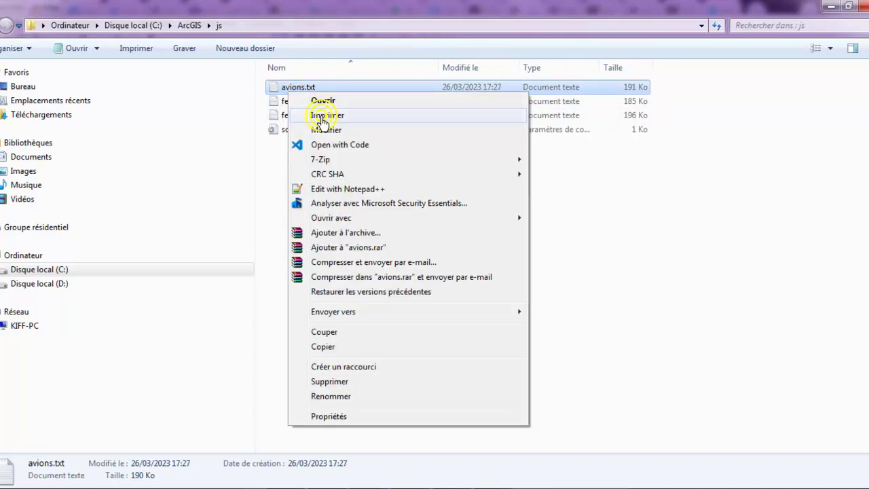
left_click(335, 189)
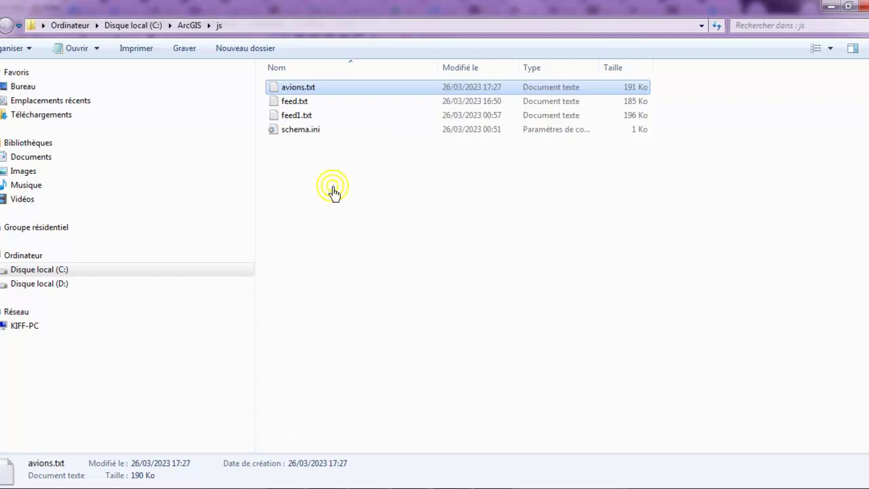
key("alt+Tab")
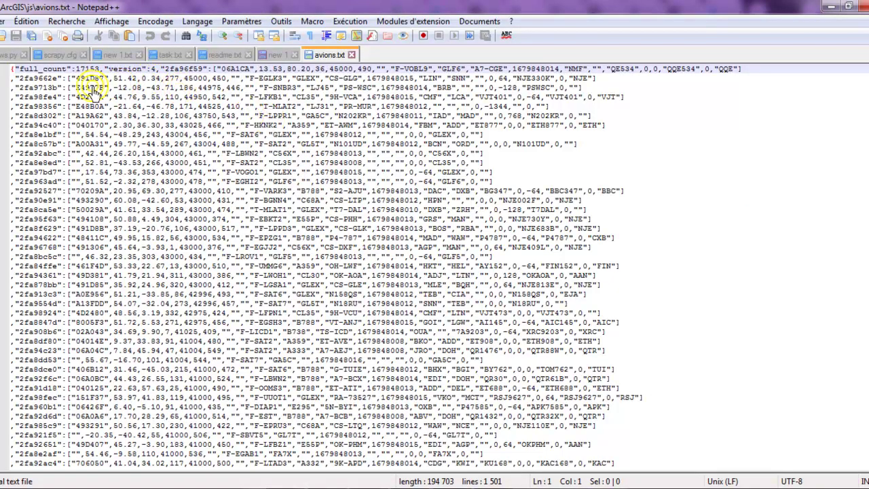
Delete the opening brace and the full_count and version entries from the first line of avions.txt, keeping "2fa96f59", and save the file
left_click(212, 71)
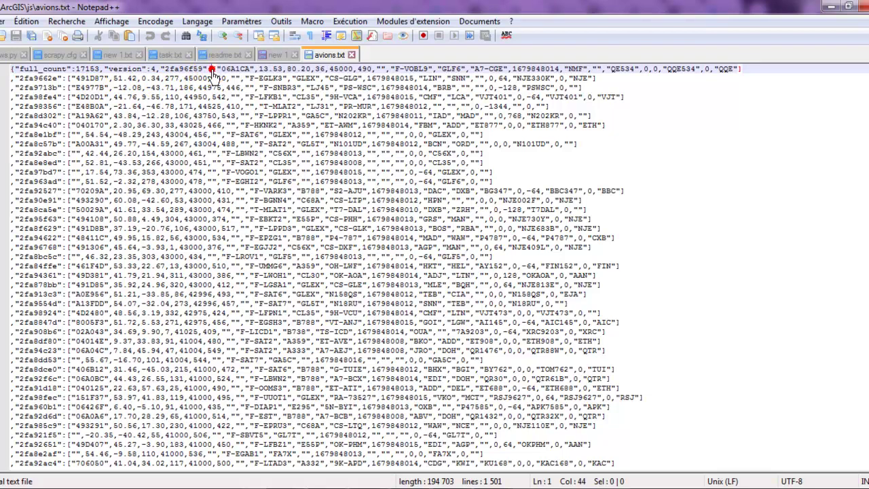
left_click_drag(212, 70, 11, 74)
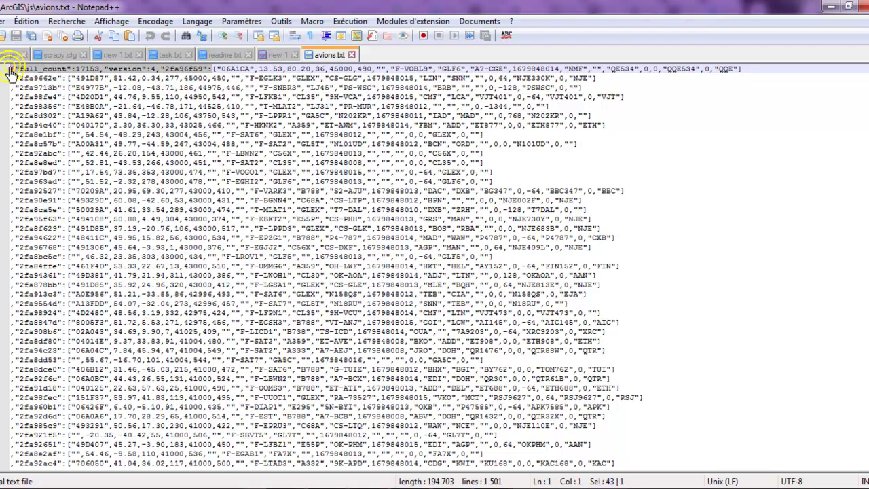
left_click(156, 69)
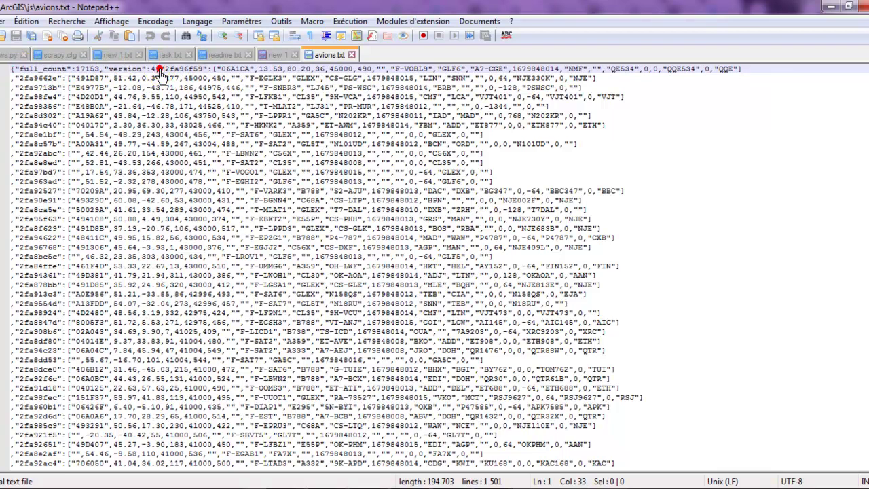
left_click_drag(158, 69, 9, 76)
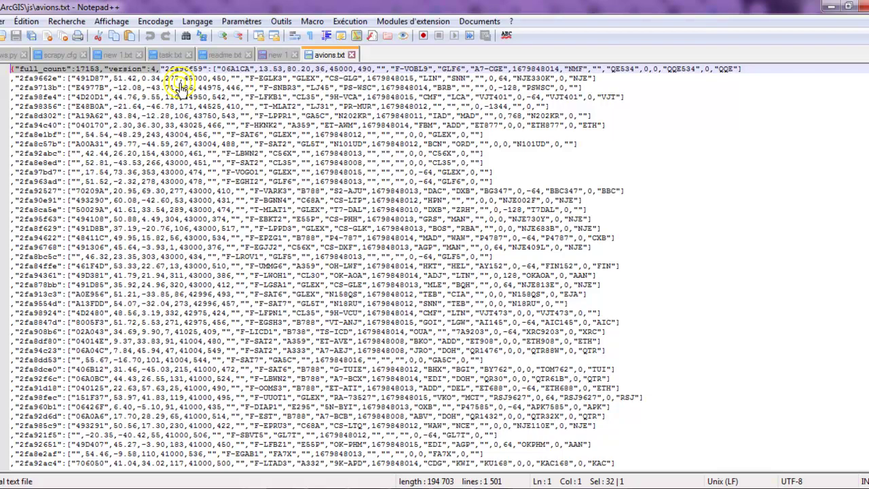
key("Delete")
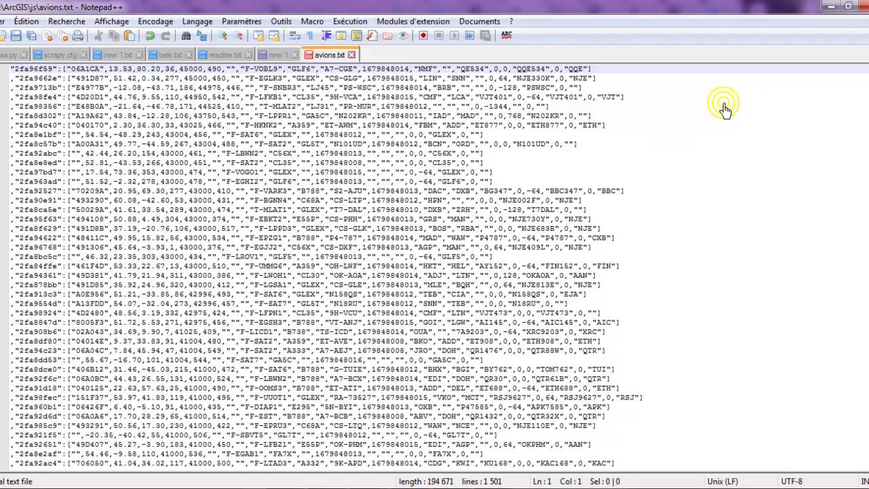
left_click(3, 21)
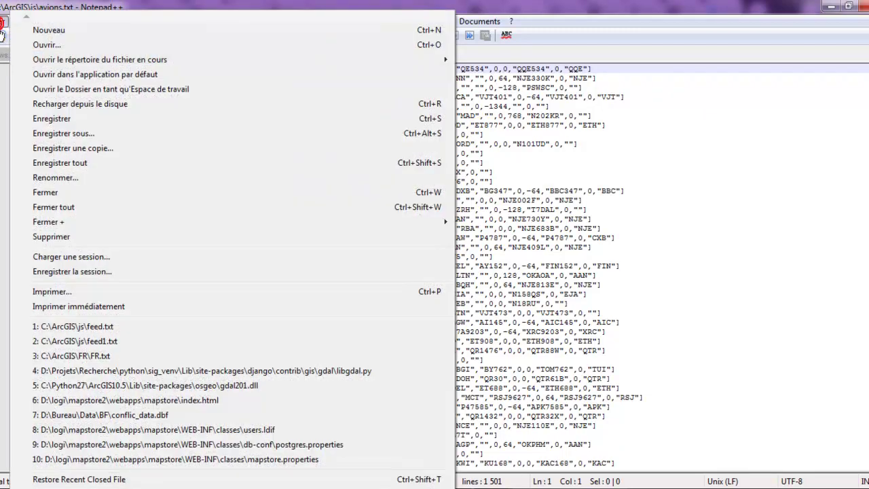
left_click(43, 119)
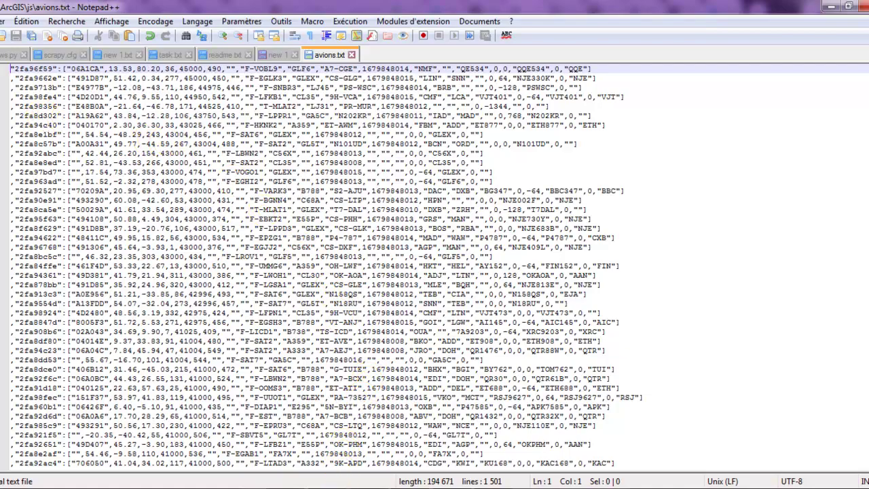
Switch to ArcMap and remove the feed1.txt Events layer and the feed1.txt table from the map
left_click(367, 488)
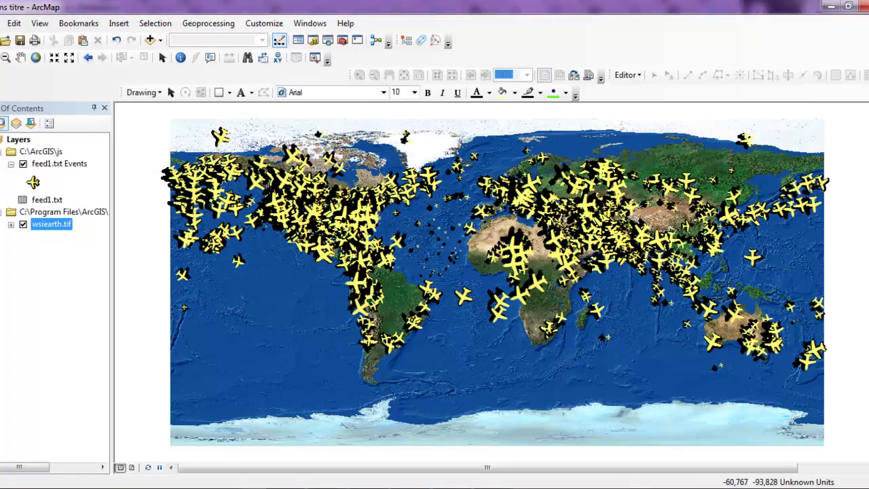
left_click(37, 171)
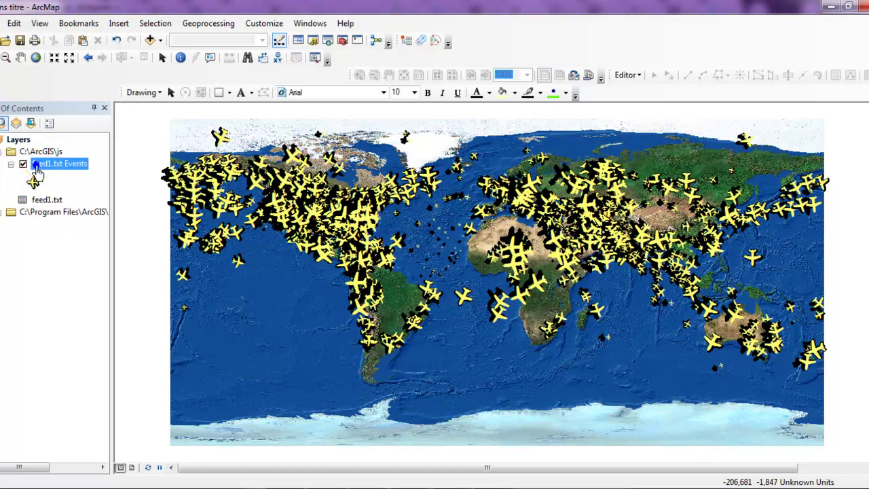
right_click(37, 169)
left_click(68, 189)
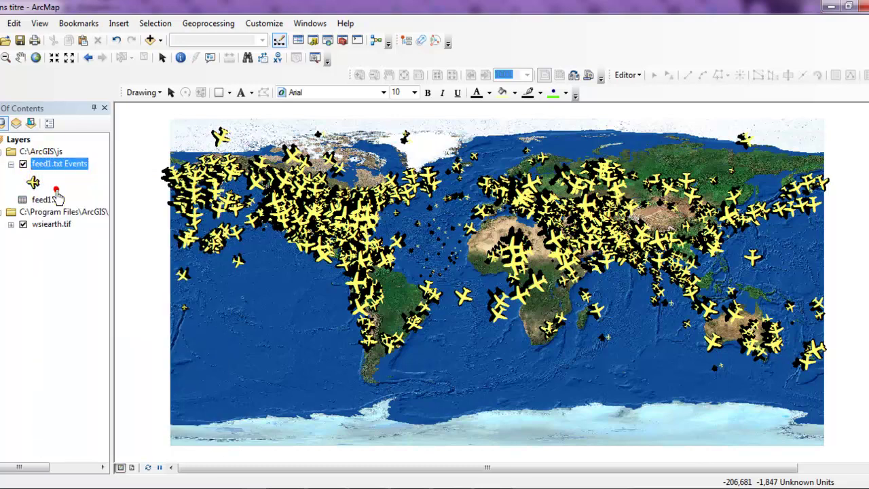
right_click(44, 191)
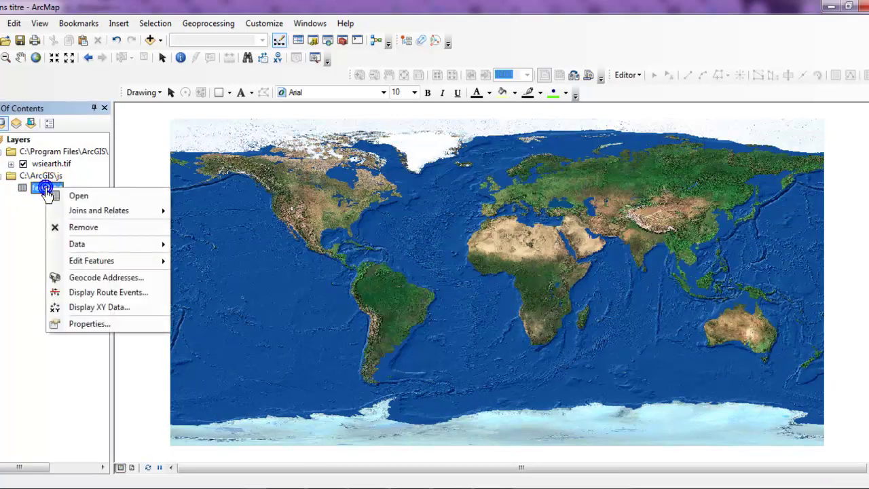
left_click(65, 226)
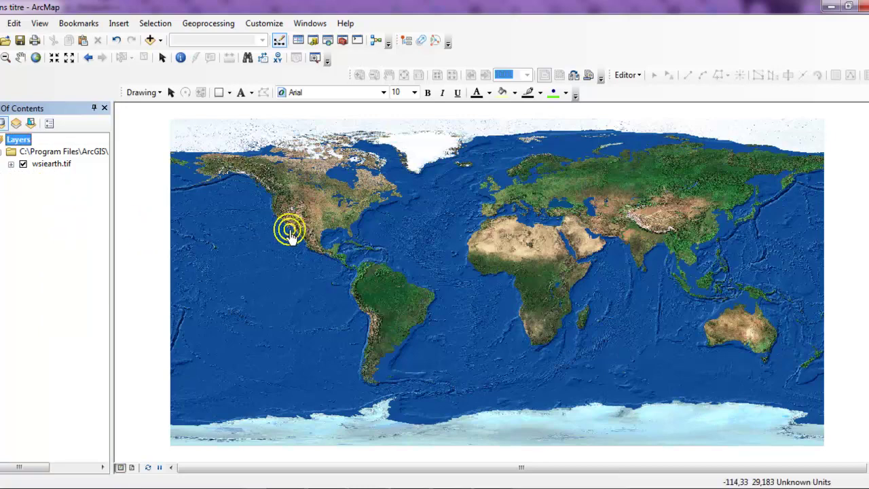
Remove the wsiearth.tif layer and add wsiearth.tif to the map again from the Catalog
left_click(314, 40)
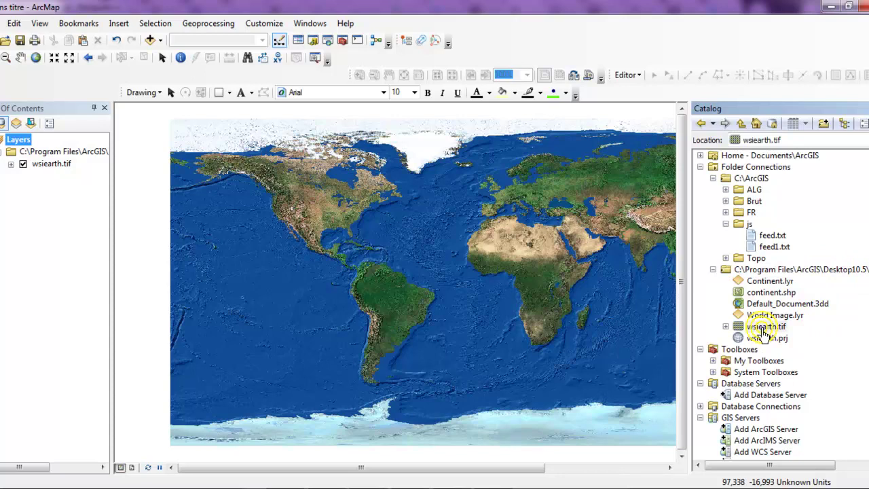
right_click(57, 170)
left_click(75, 190)
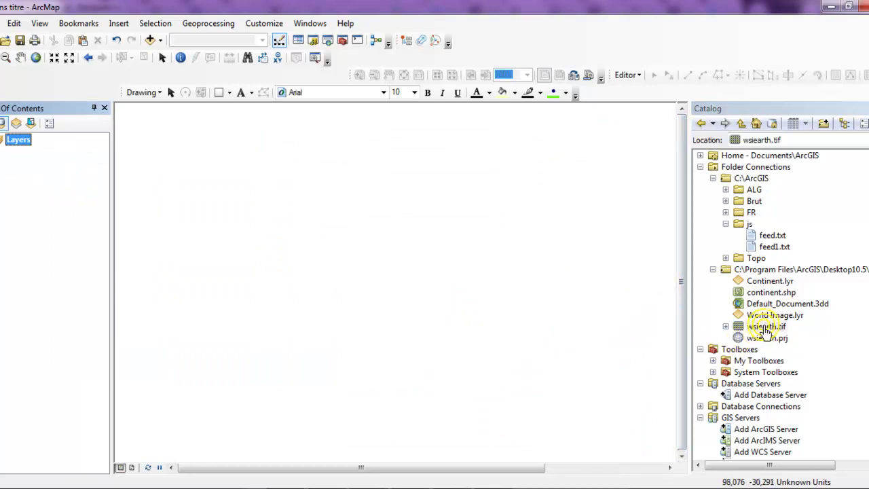
left_click_drag(765, 329, 436, 298)
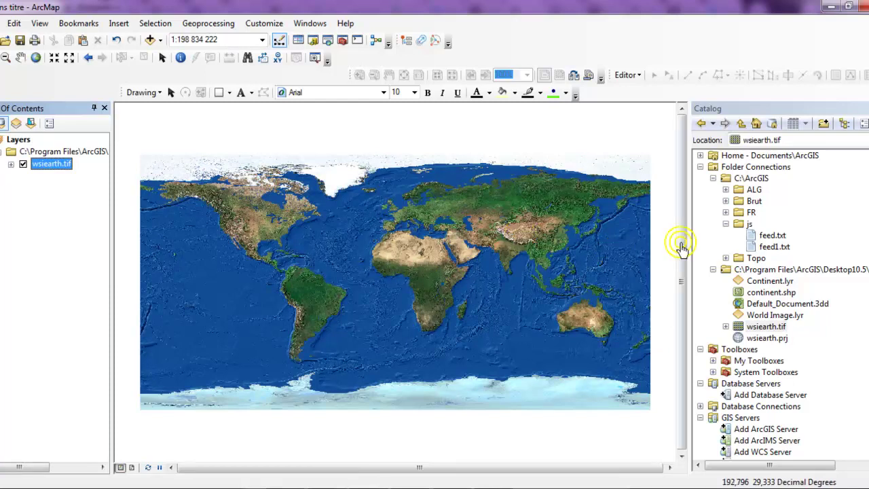
Refresh the js folder under C:\ArcGIS in the Catalog and add avions.txt to the map
left_click(740, 230)
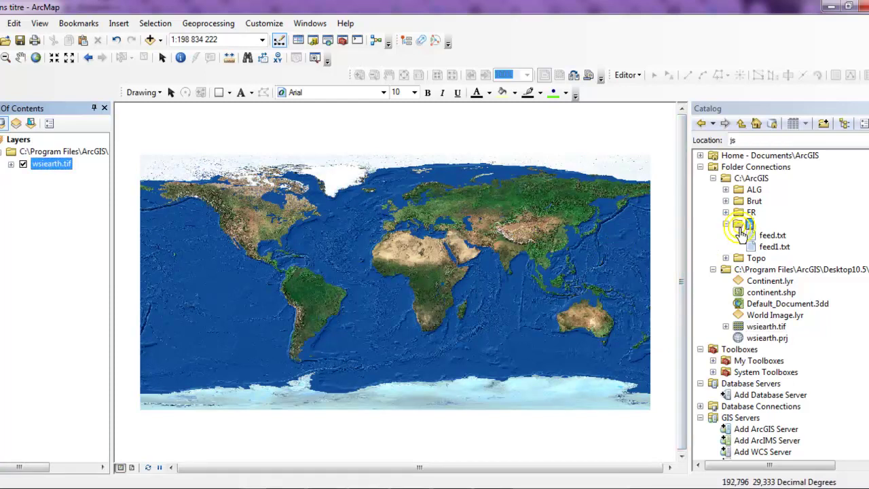
right_click(742, 232)
left_click(767, 295)
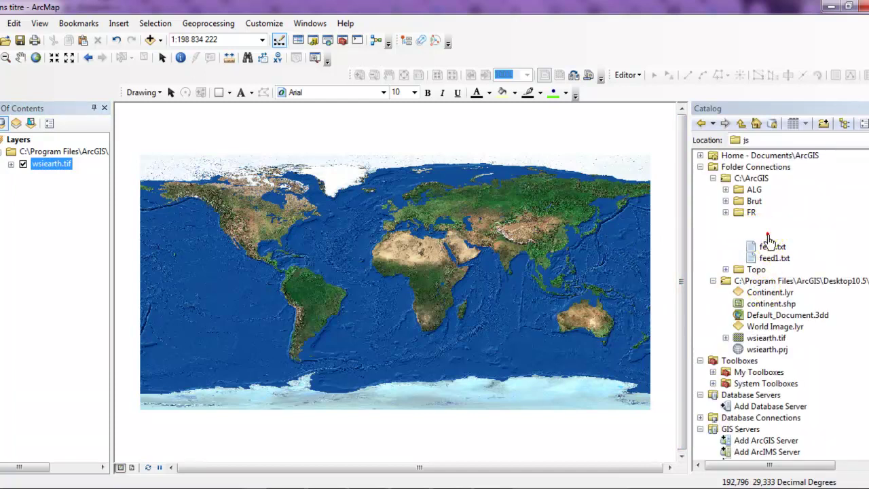
left_click(768, 235)
left_click_drag(671, 245, 55, 225)
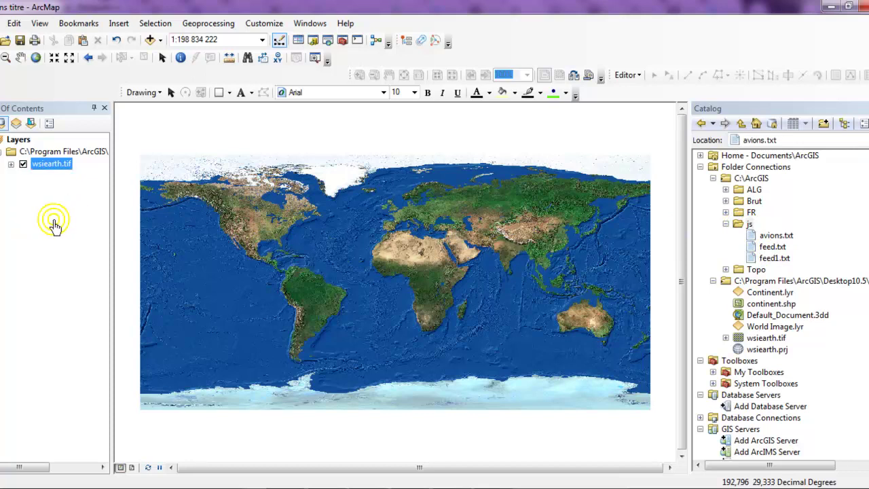
Start displaying the XY data of avions.txt, with Field4 as the X field and Field3 as the Y field
left_click(35, 191)
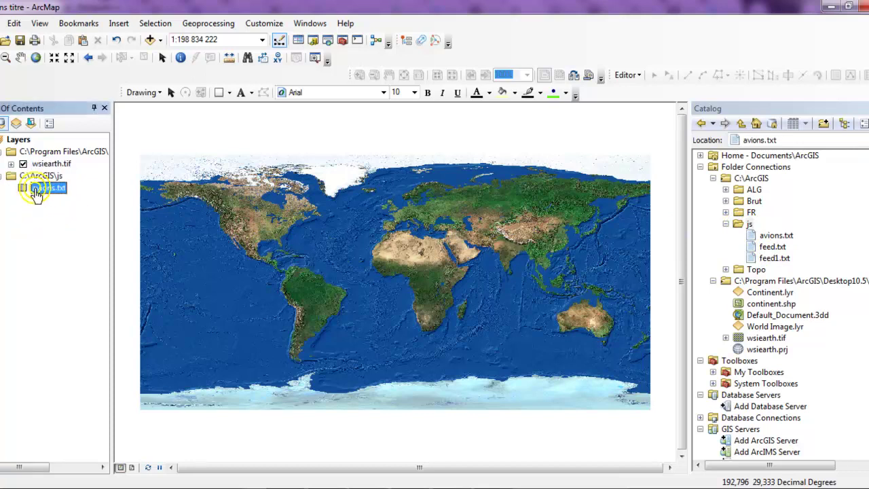
right_click(36, 193)
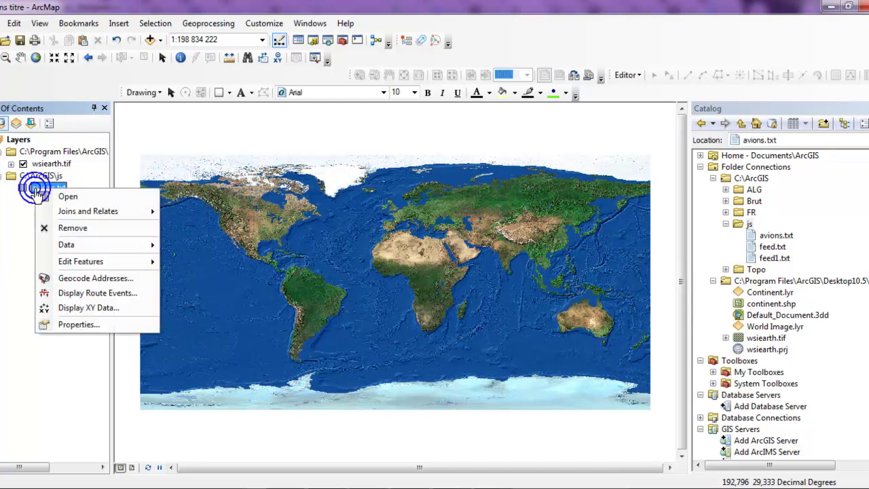
left_click(72, 309)
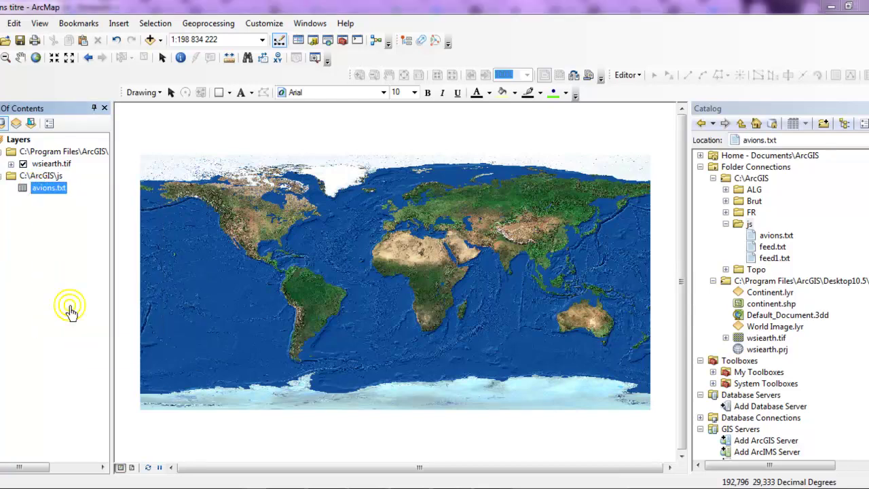
left_click(423, 167)
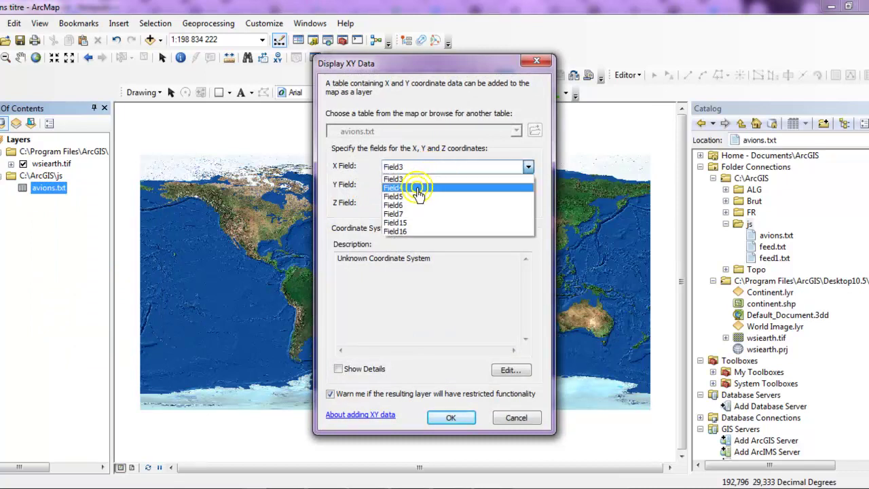
left_click(418, 193)
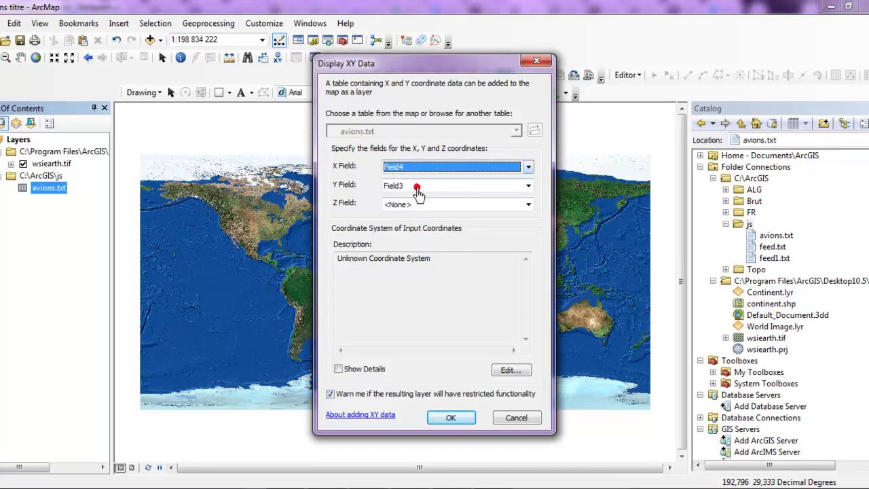
left_click(415, 187)
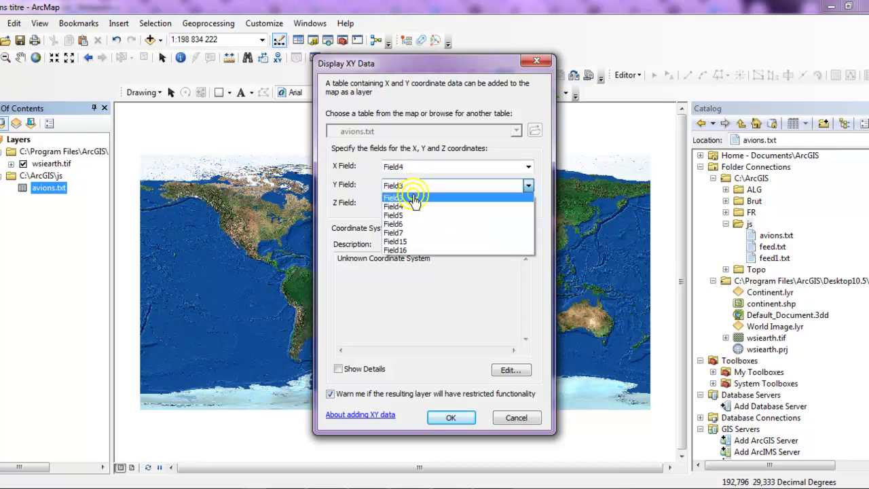
left_click(413, 198)
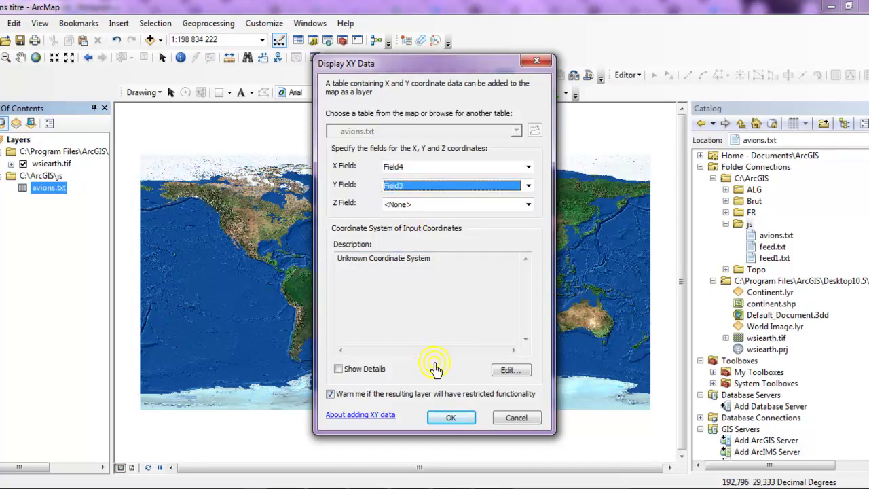
Set the coordinate system of the input coordinates to GCS_WGS_1984, searching for it by code 4326
left_click(509, 370)
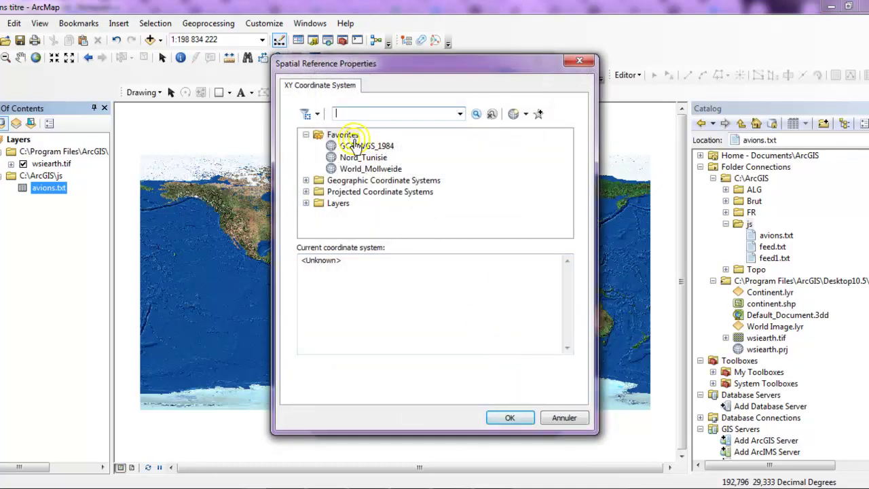
left_click(354, 148)
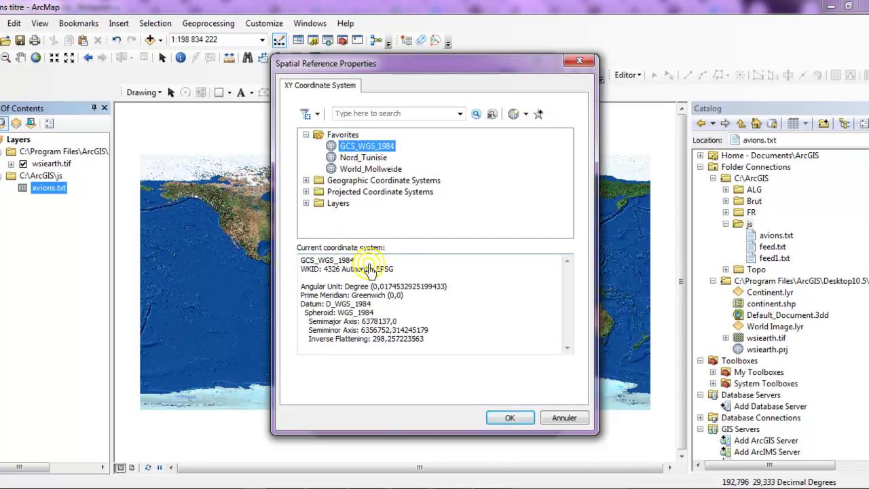
left_click(358, 114)
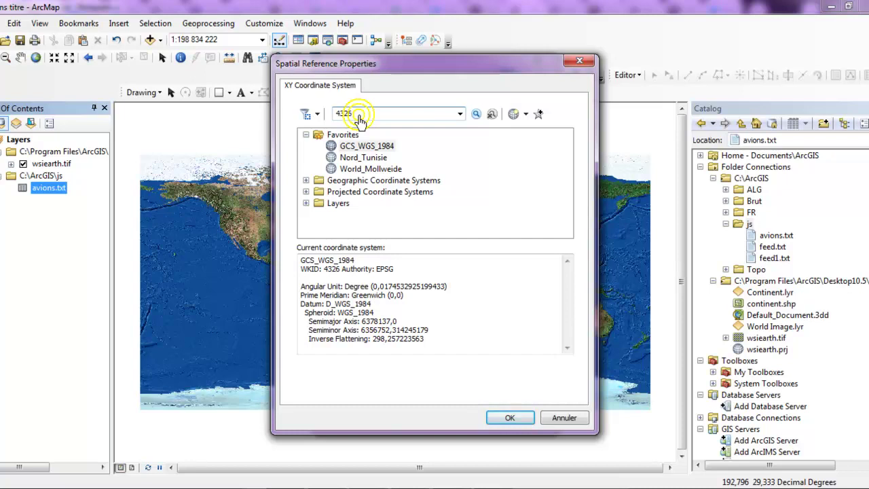
key("Return")
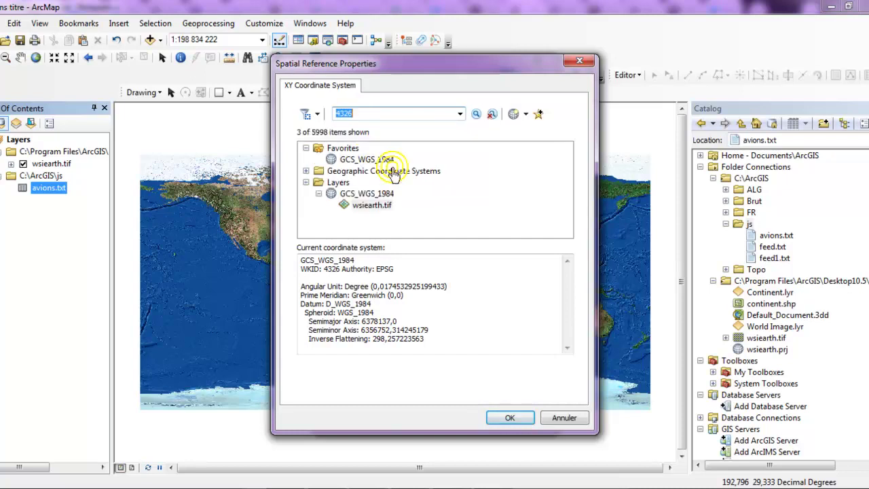
left_click(359, 195)
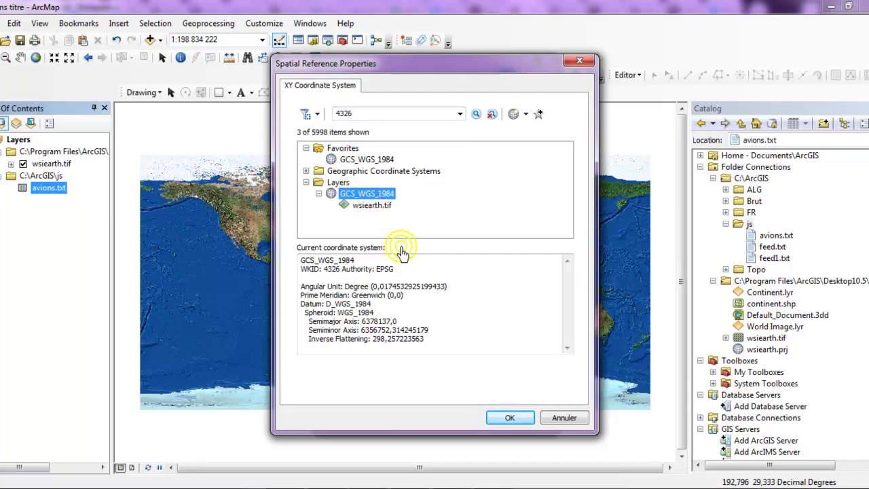
left_click(503, 415)
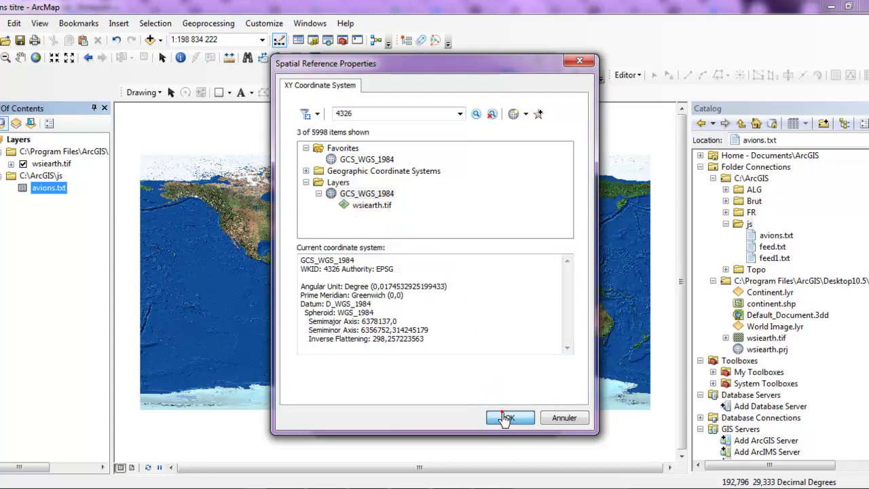
Create the XY event layer from avions.txt, accepting that the table has no Object-ID field
left_click(470, 419)
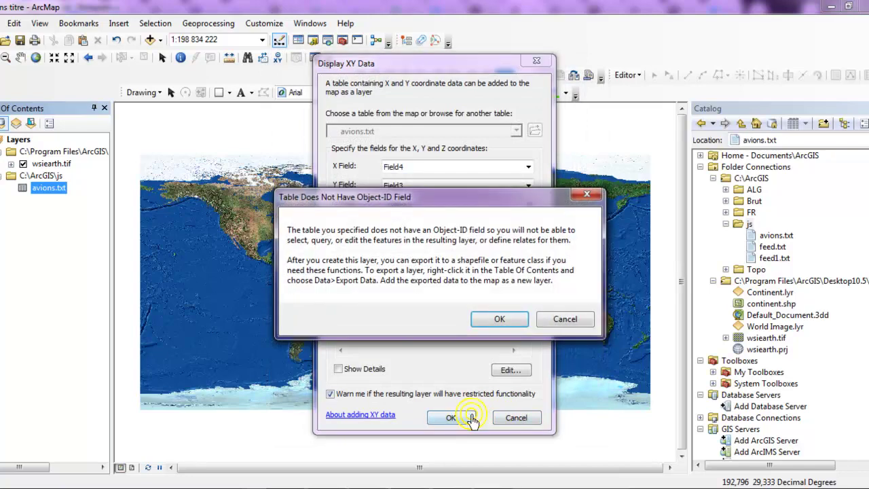
left_click(502, 316)
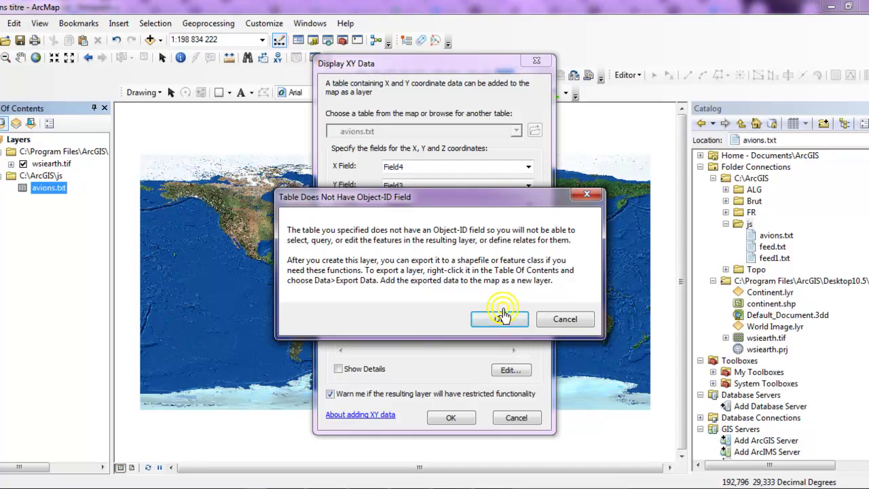
left_click(495, 322)
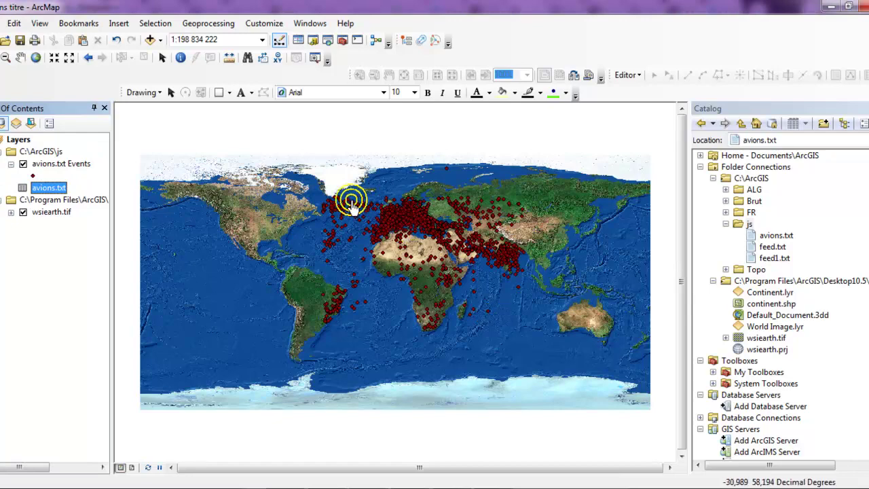
left_click_drag(325, 190, 500, 292)
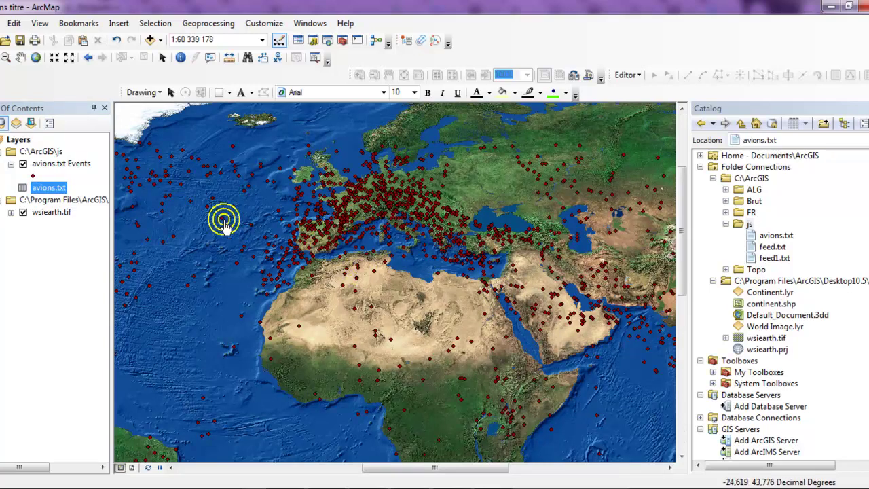
left_click(53, 170)
double_click(52, 169)
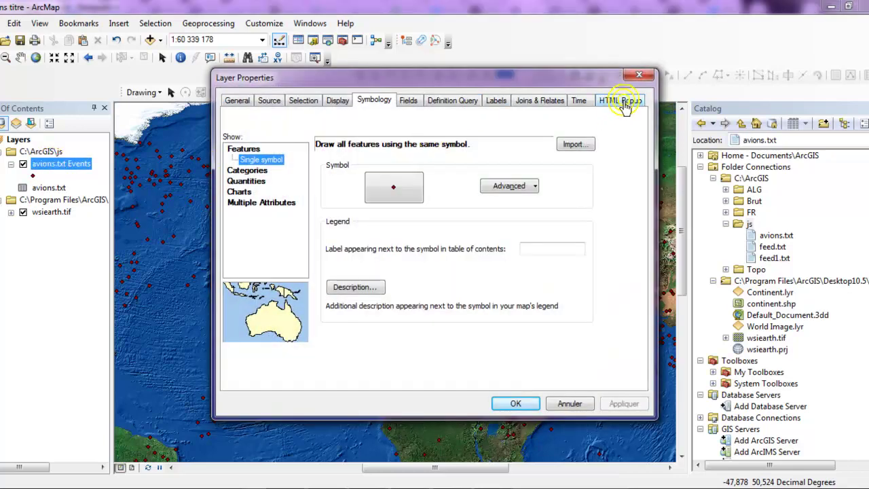
left_click(631, 77)
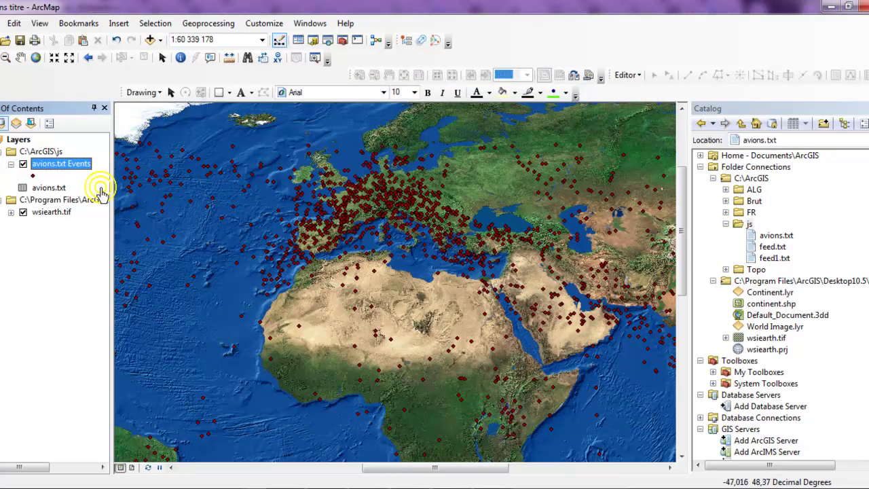
Edit the point symbol of the avions.txt Events layer and search all symbol styles for airplane
left_click(62, 170)
right_click(62, 170)
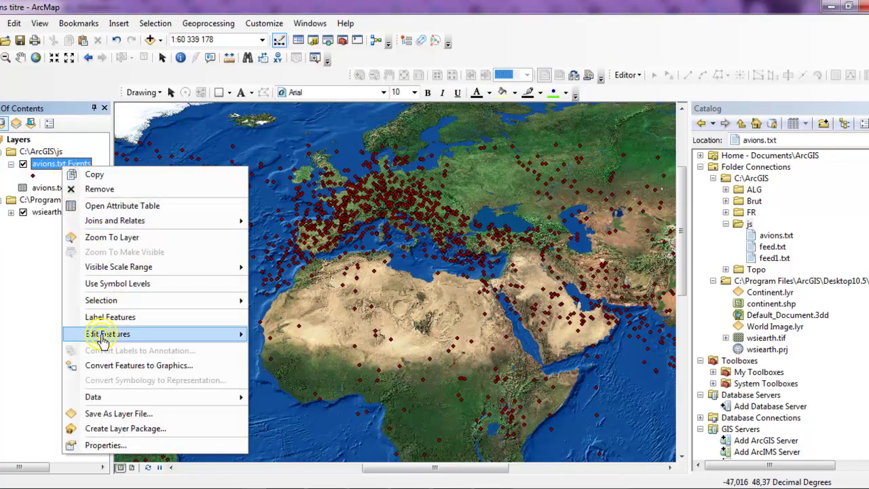
left_click(111, 447)
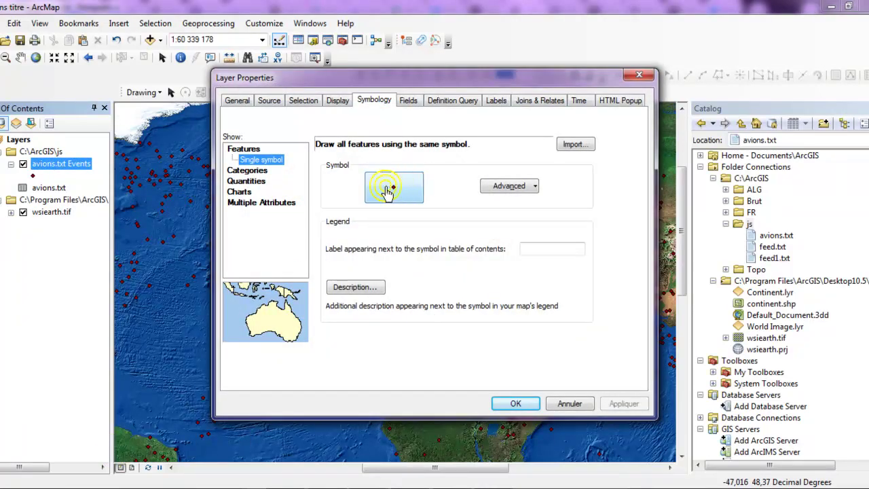
left_click(386, 190)
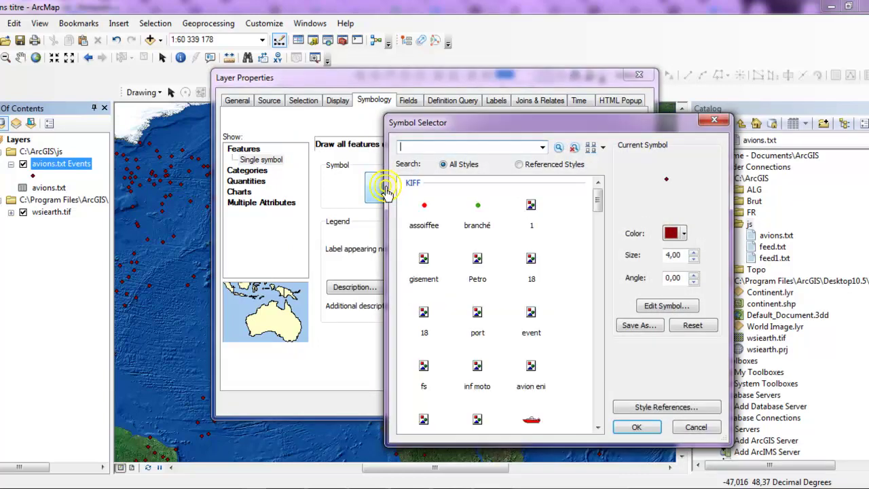
left_click(452, 150)
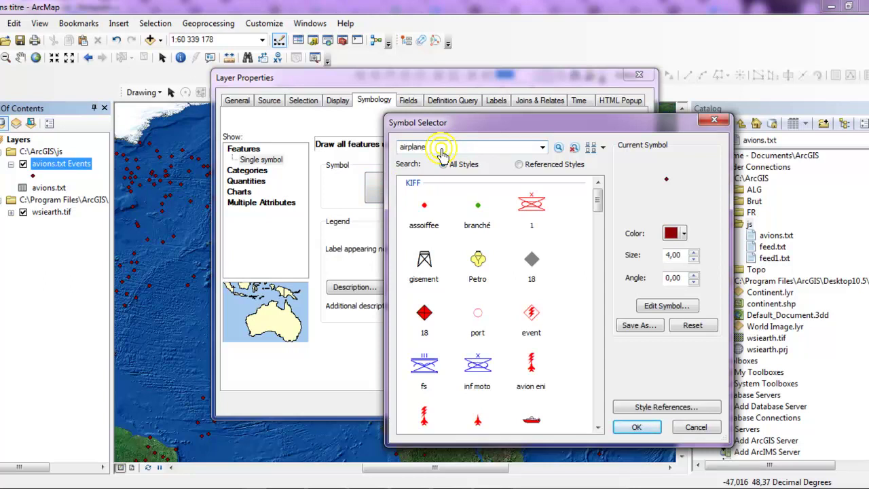
key("Return")
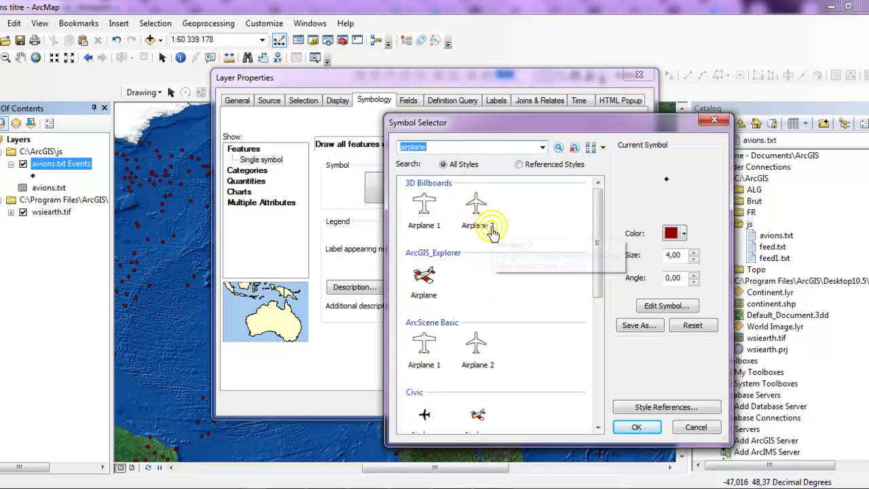
Apply the black Airplane symbol from the Civic style to the avions.txt Events layer
left_click_drag(596, 247, 596, 282)
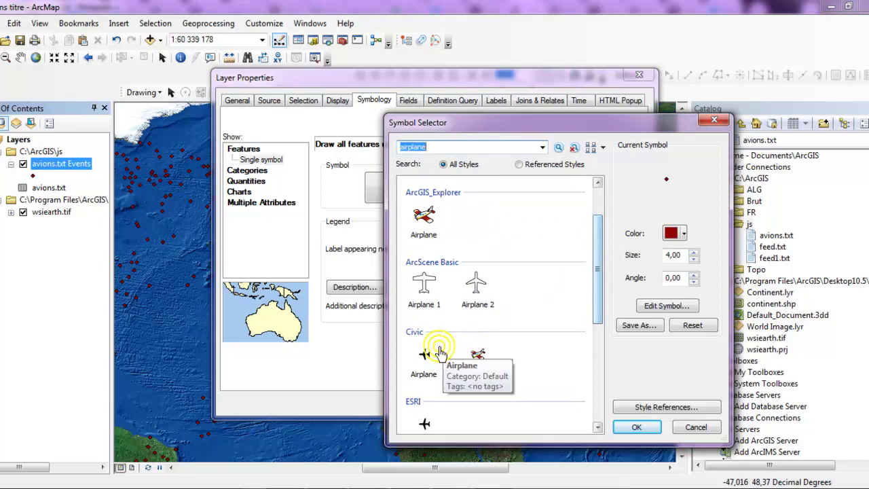
left_click(424, 367)
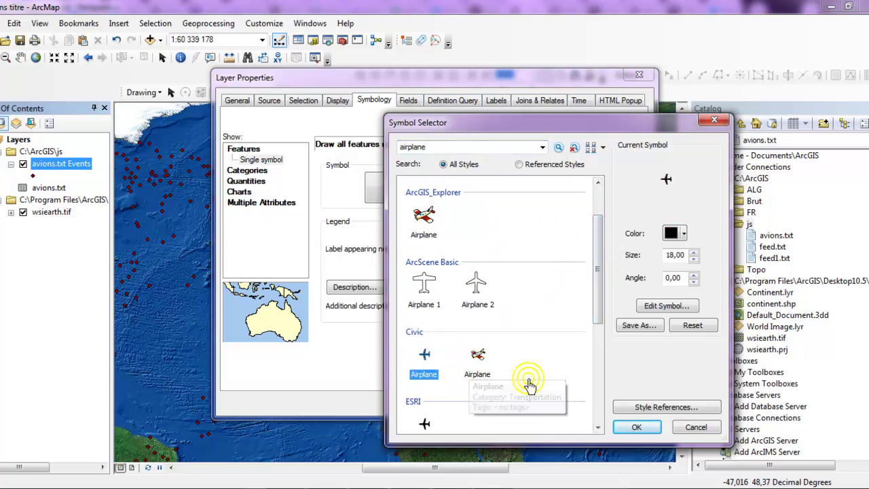
left_click(637, 428)
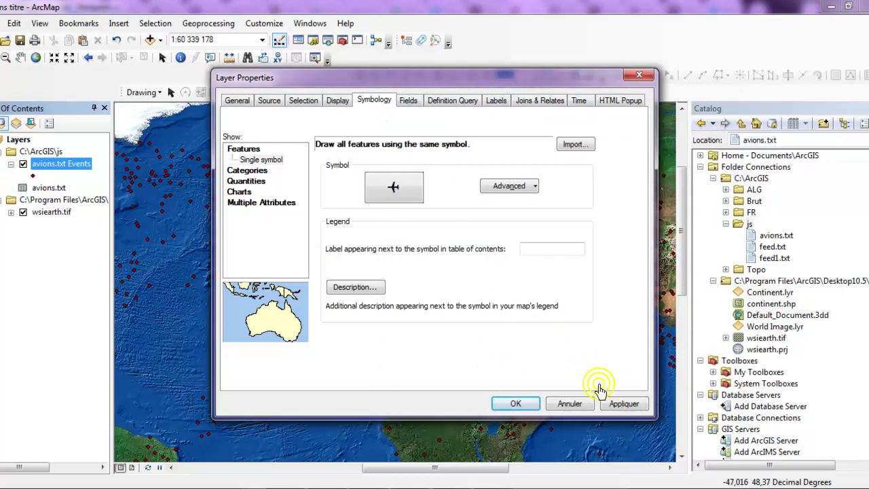
left_click(617, 404)
left_click(515, 404)
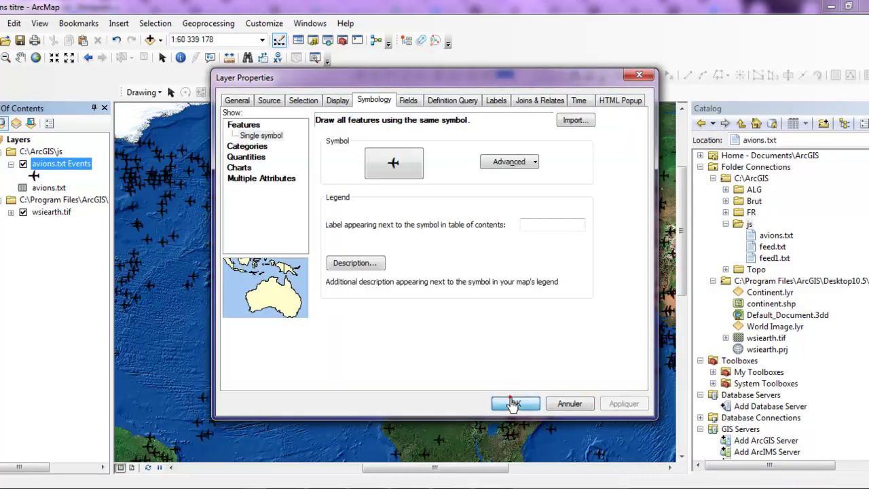
Reopen the symbol settings of the avions.txt Events layer and color the airplane symbol yellow
left_click(343, 322)
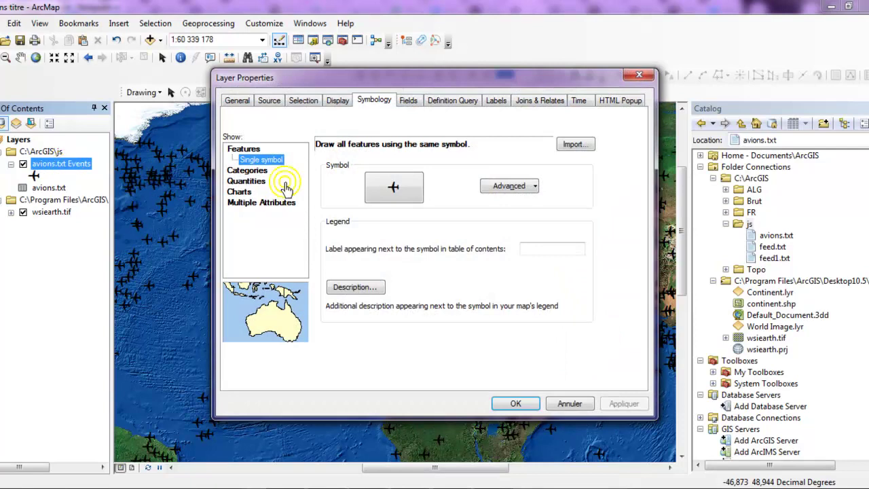
left_click(396, 187)
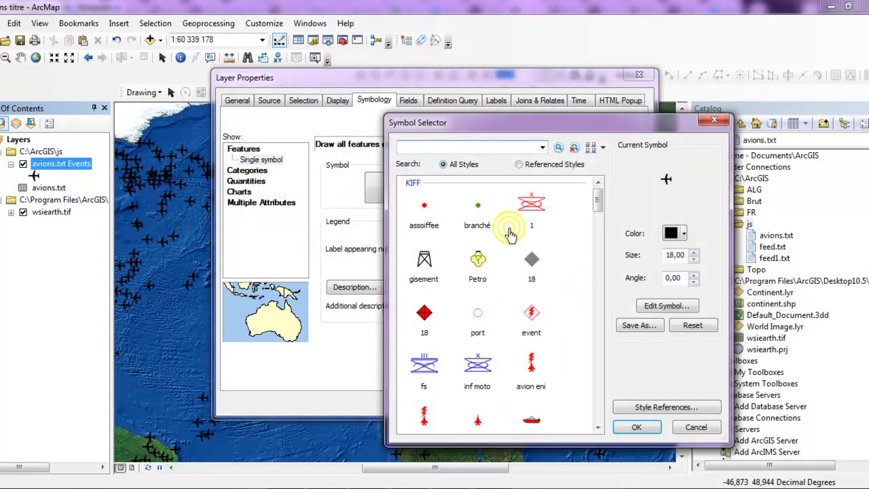
left_click(681, 233)
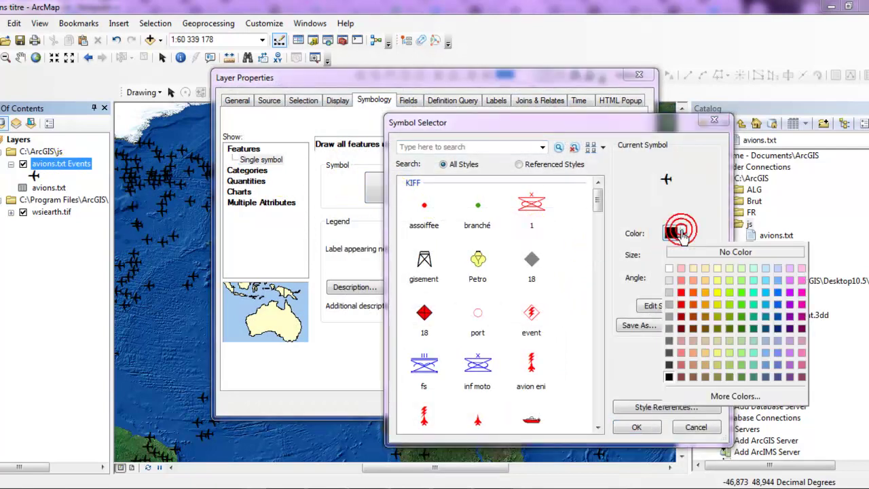
left_click(716, 295)
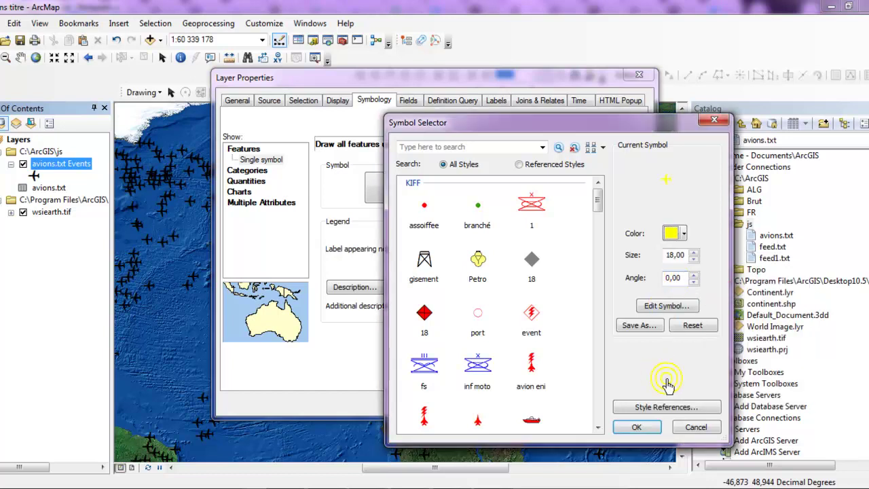
Add a halo mask with a black fill to the yellow airplane symbol
left_click(661, 307)
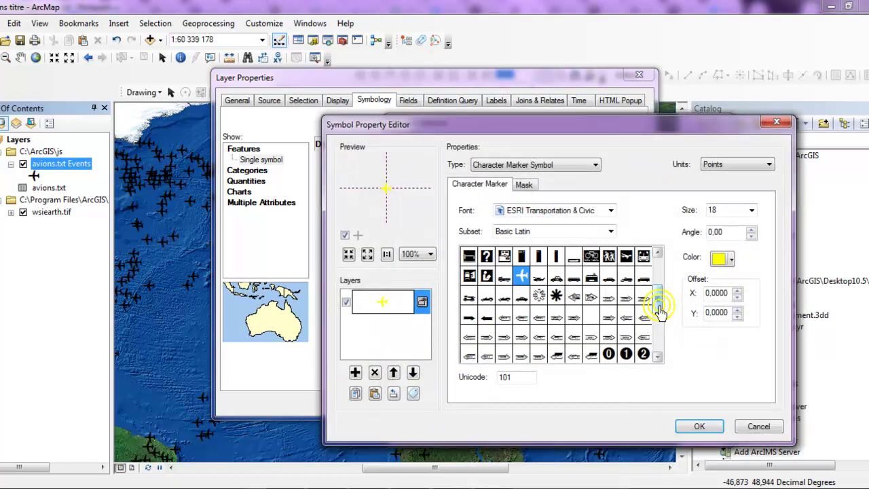
left_click(524, 184)
left_click(496, 230)
left_click(467, 244)
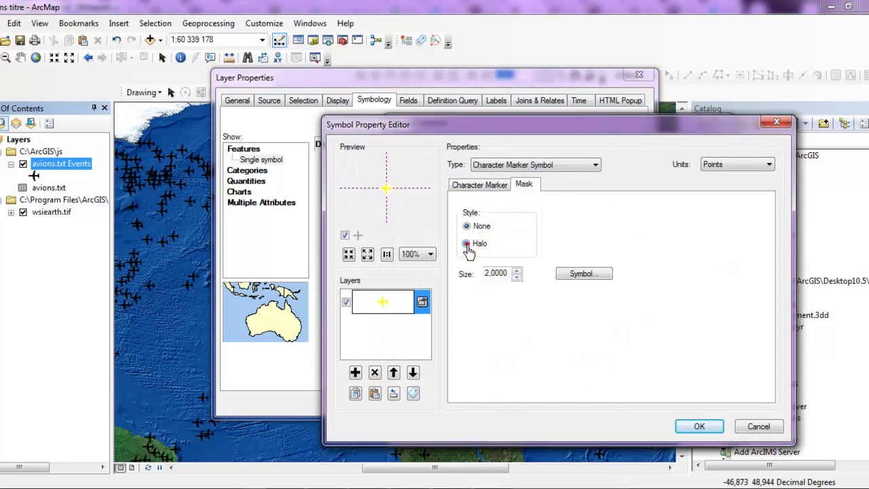
left_click(571, 274)
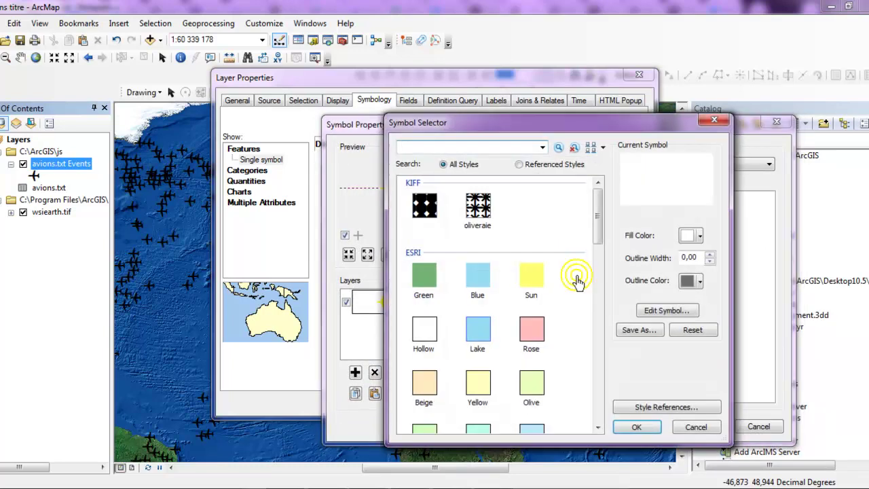
left_click(698, 235)
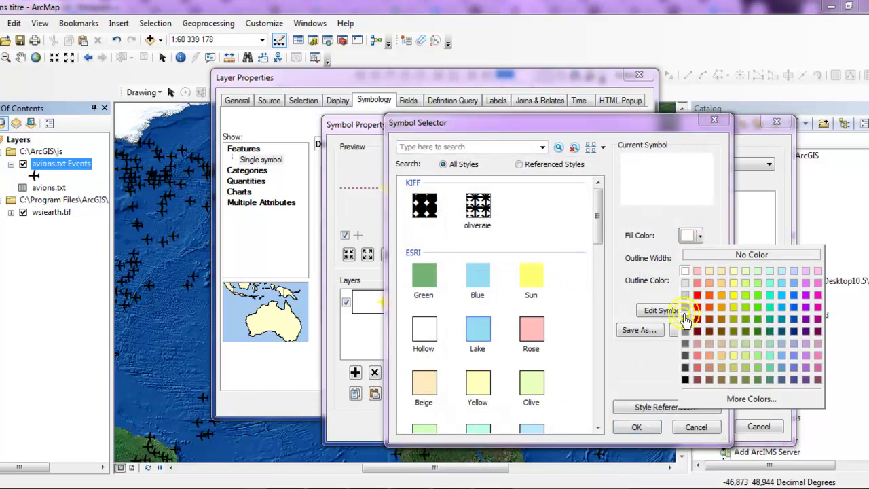
left_click(684, 379)
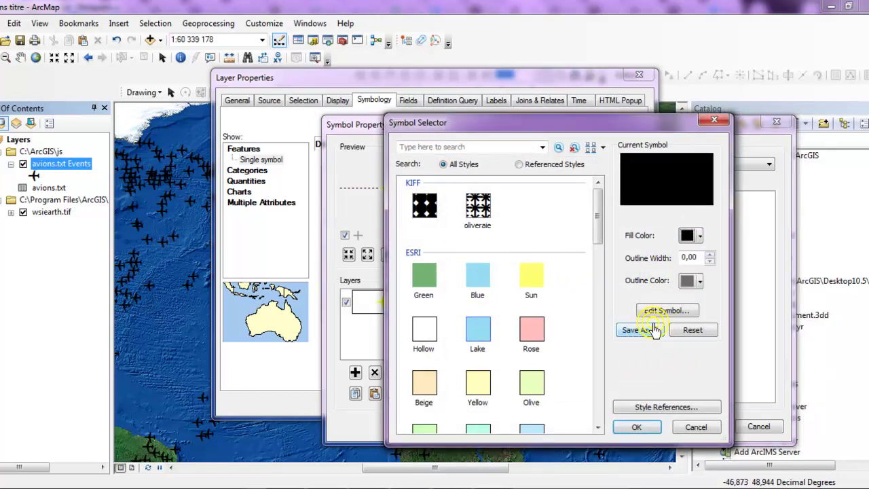
left_click(636, 428)
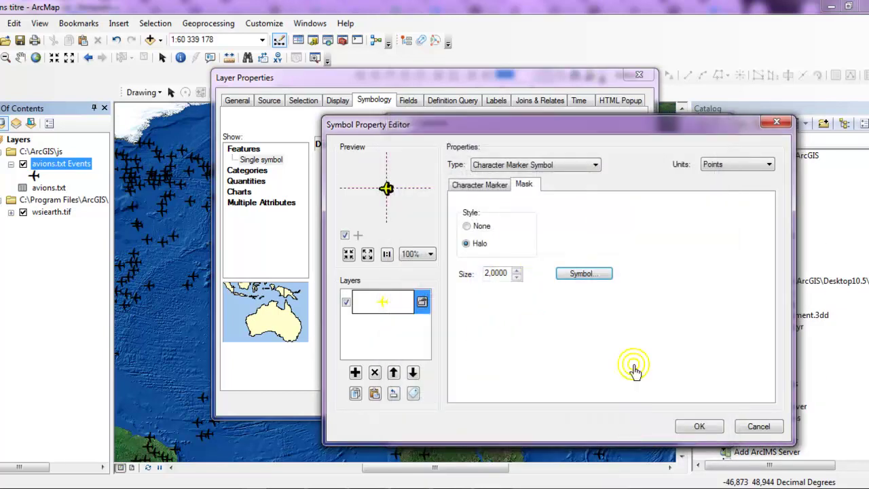
Set the airplane symbol's halo size to 1 and apply the edited symbol to the layer
left_click(516, 276)
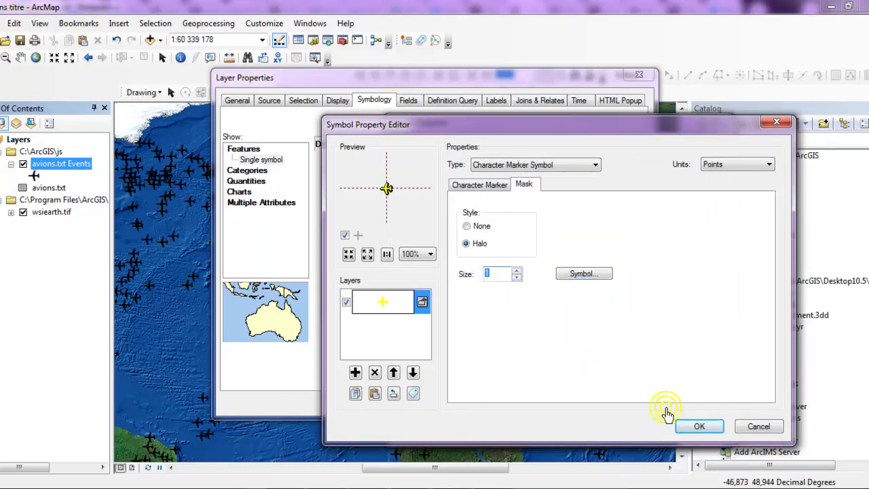
left_click(693, 426)
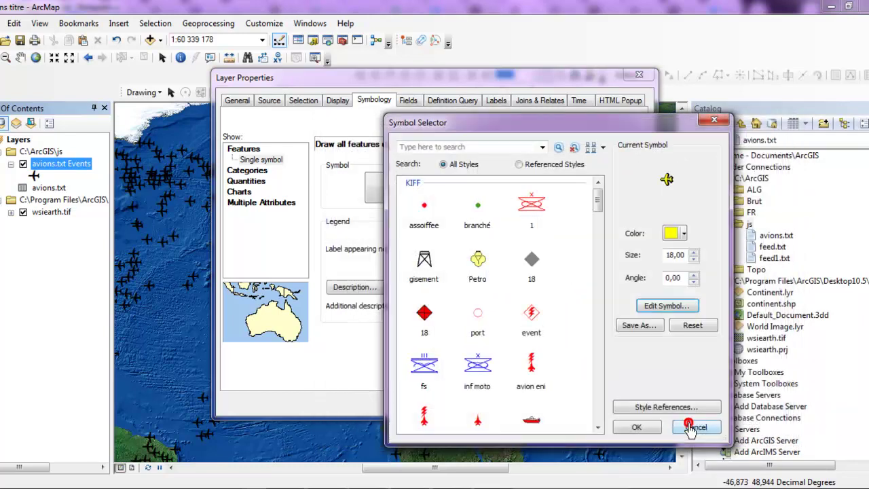
left_click(637, 427)
left_click(623, 404)
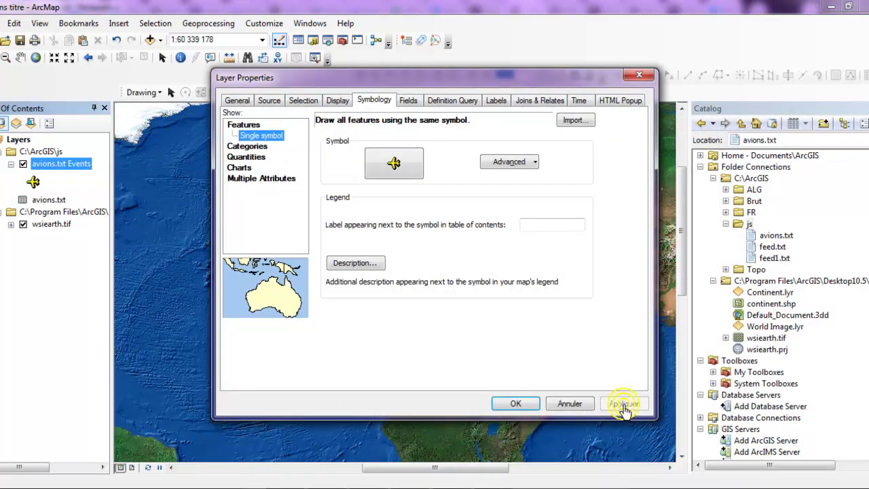
left_click(514, 404)
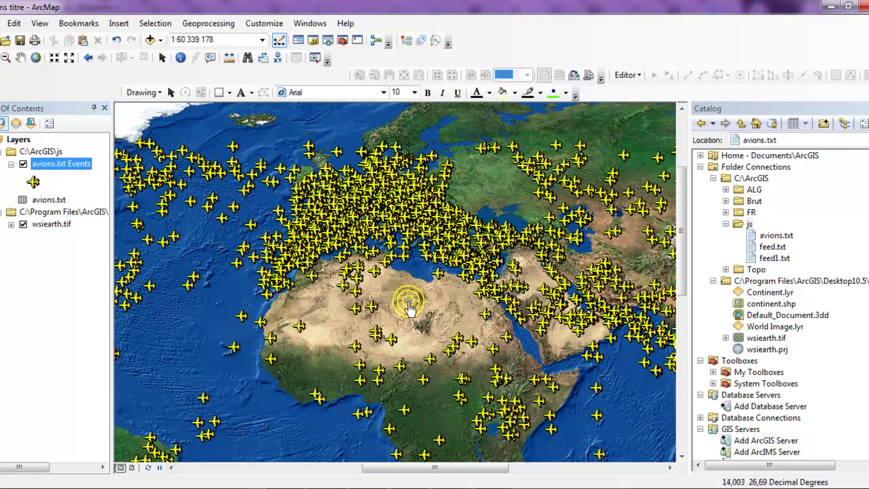
Rotate the airplane symbols of the avions.txt Events layer by the angle in Field5, using the Geographic rotation style
scroll(515, 360, "up", 2)
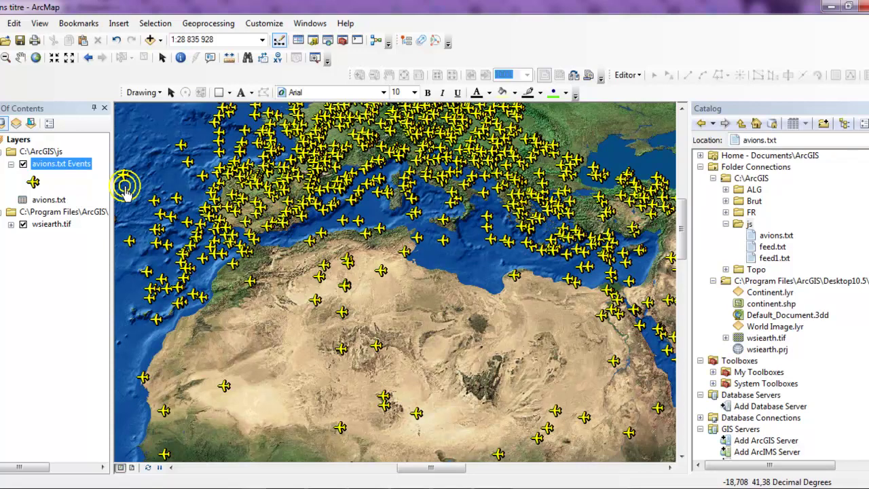
left_click(73, 174)
double_click(74, 173)
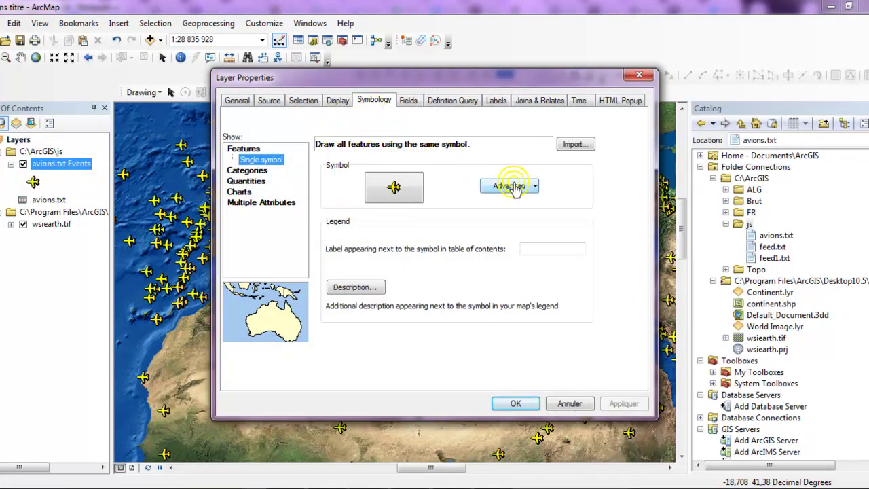
left_click(532, 188)
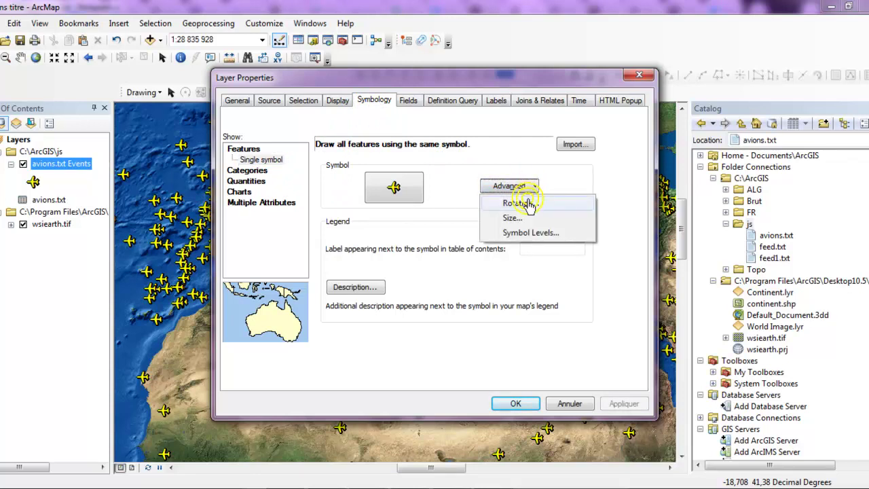
left_click(524, 202)
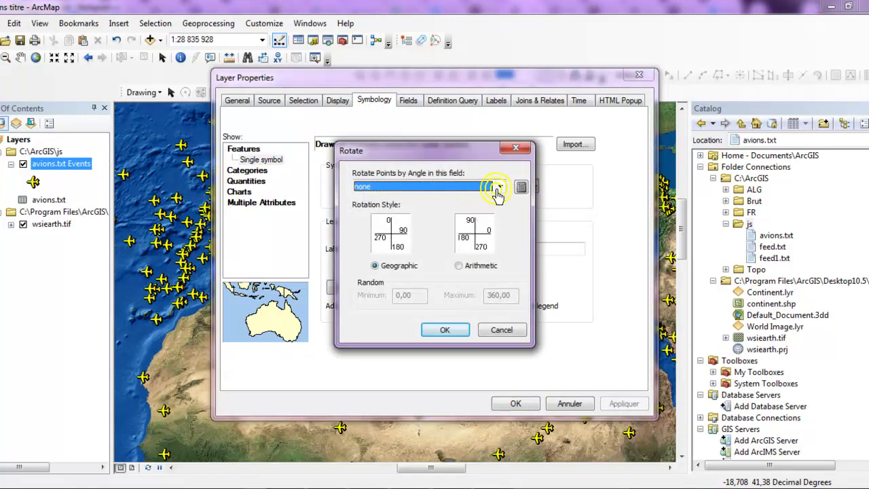
left_click(500, 186)
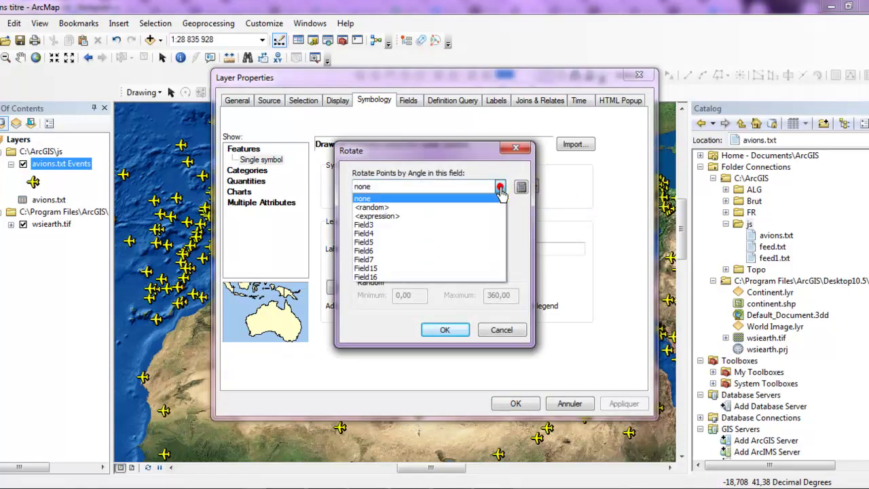
left_click(402, 242)
left_click(445, 331)
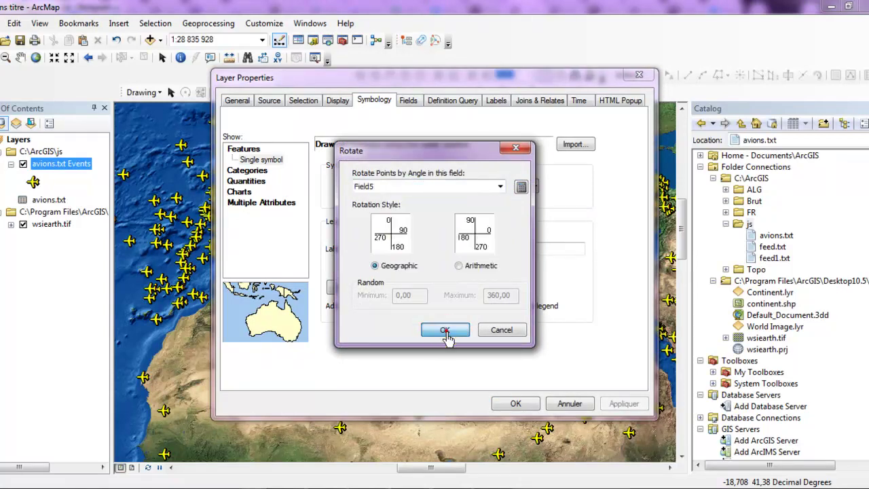
left_click(624, 403)
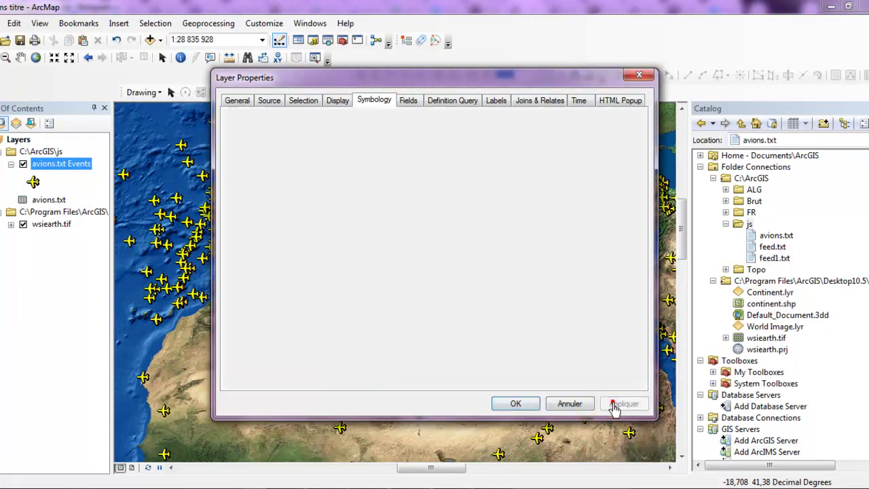
left_click(515, 404)
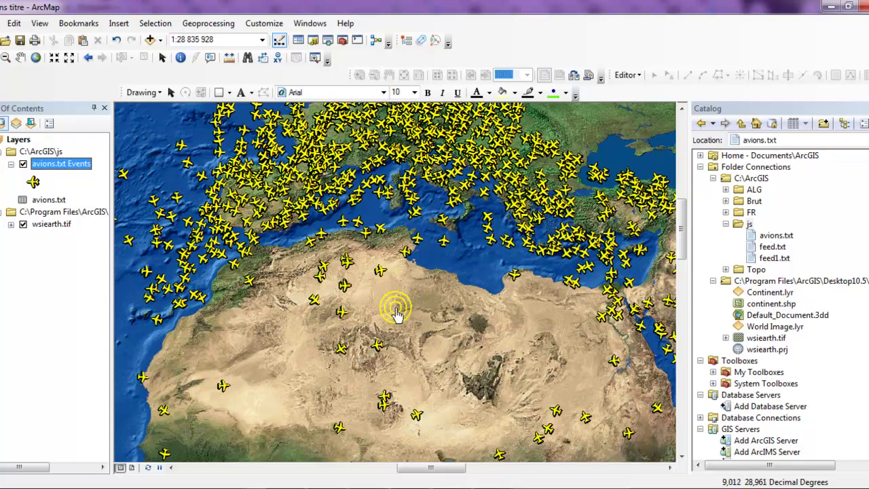
Switch to the browser to compare aircraft positions and headings on the live Flightradar24 map, dismiss the DevTools language notice, and return to ArcMap
left_click(412, 488)
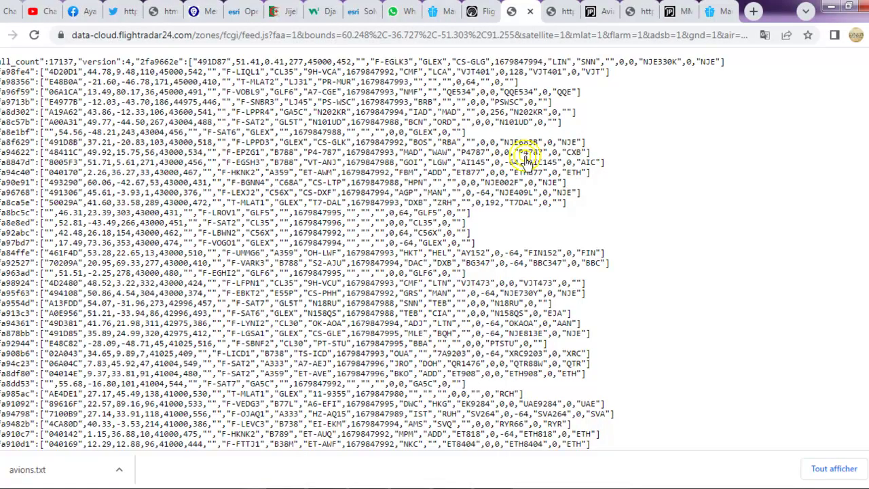
left_click(472, 11)
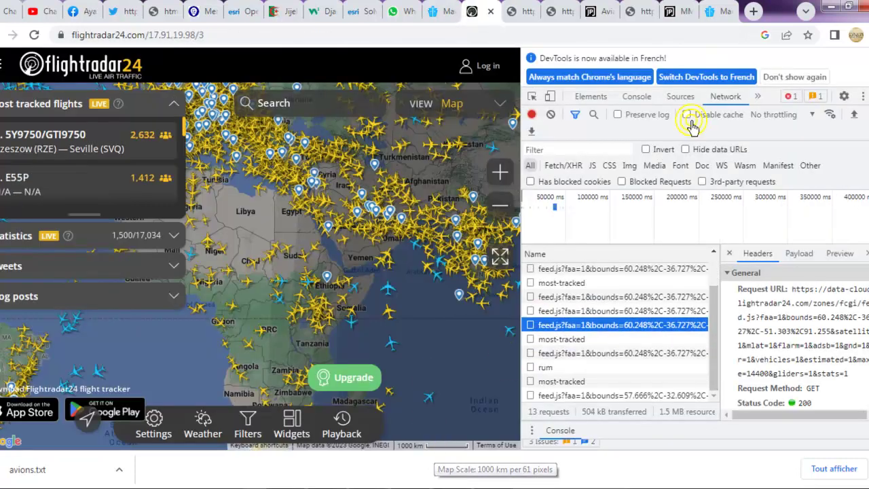
left_click(794, 76)
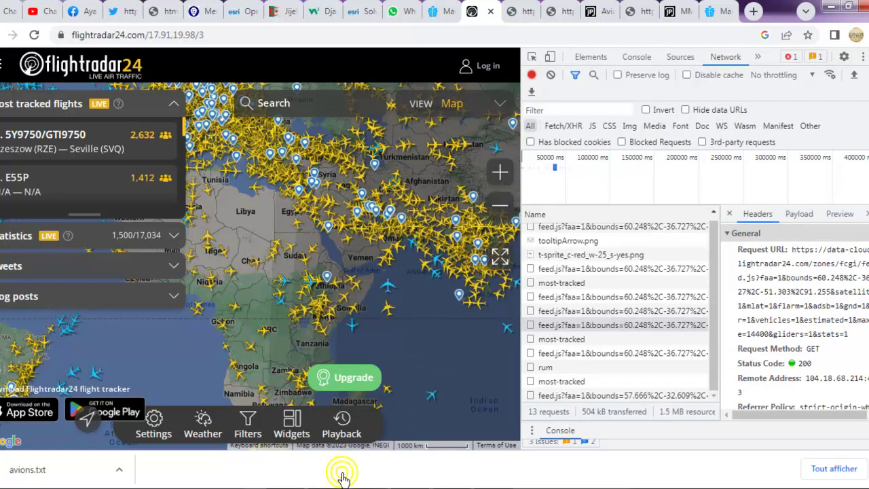
mouse_move(328, 484)
left_click(326, 435)
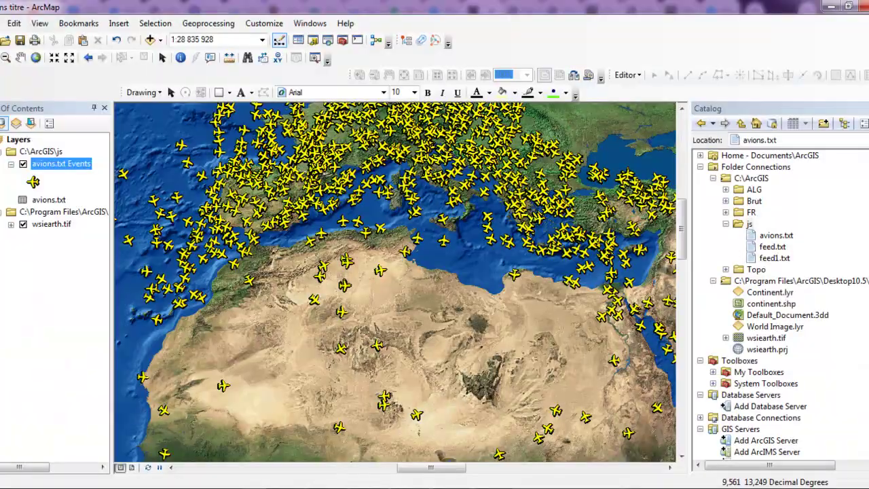